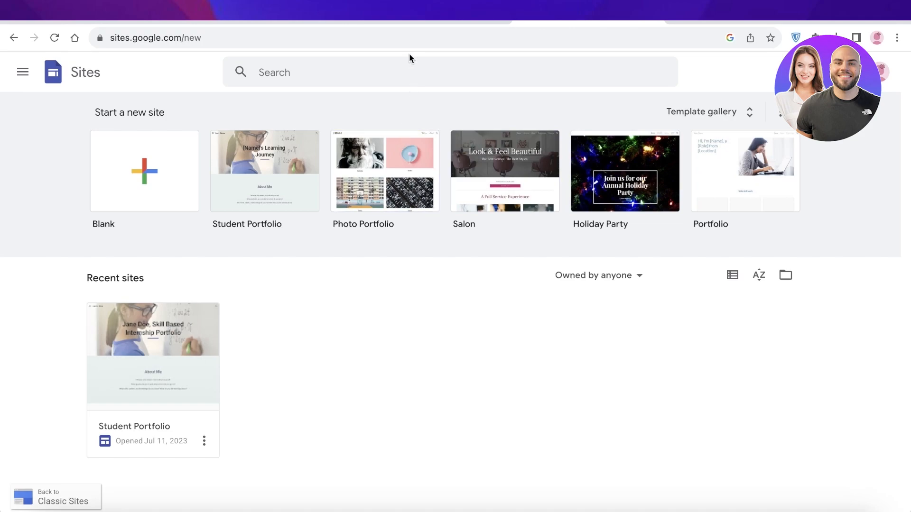
# - Create a blank site in Google Sites, set its page title to Durden and enter durden as the site name
pyautogui.click(417, 22)
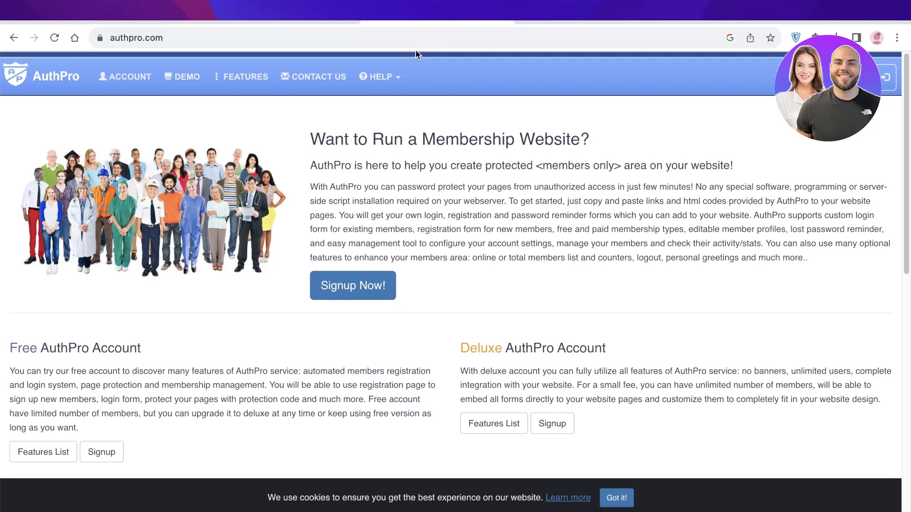
pyautogui.click(524, 23)
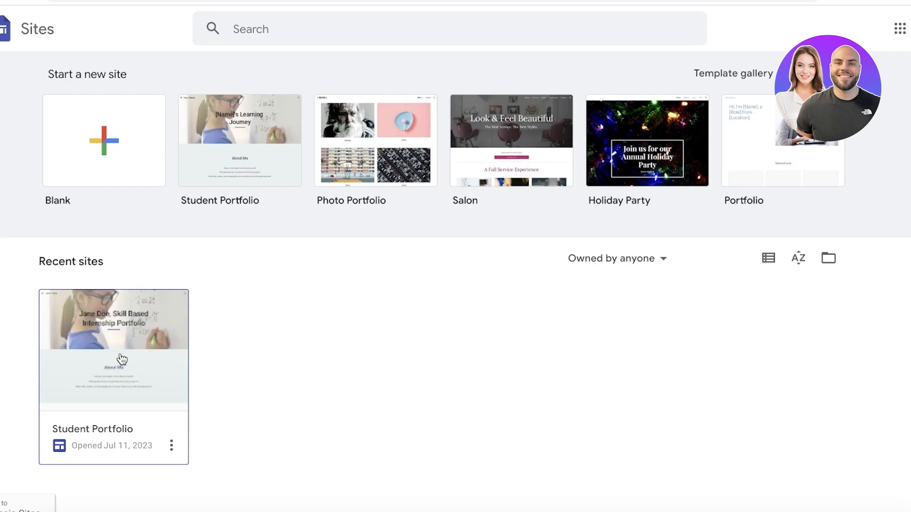
pyautogui.click(103, 132)
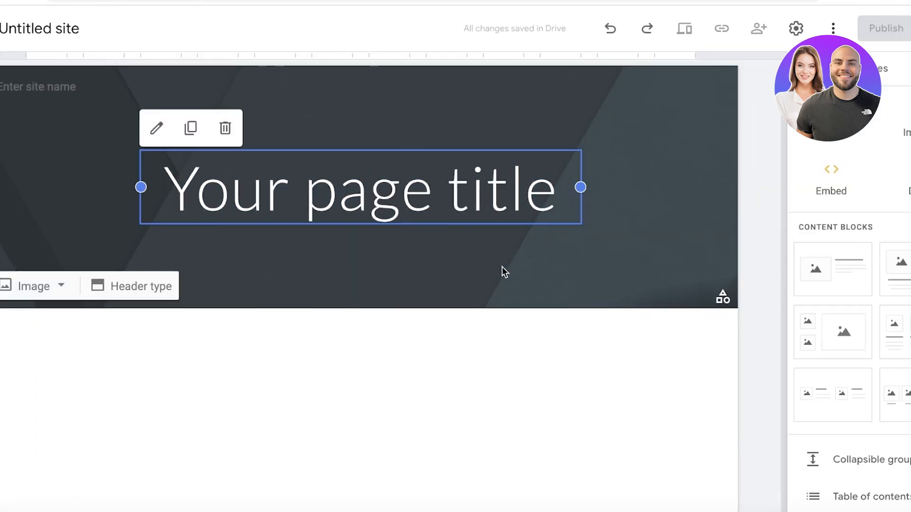
pyautogui.tripleClick(486, 193)
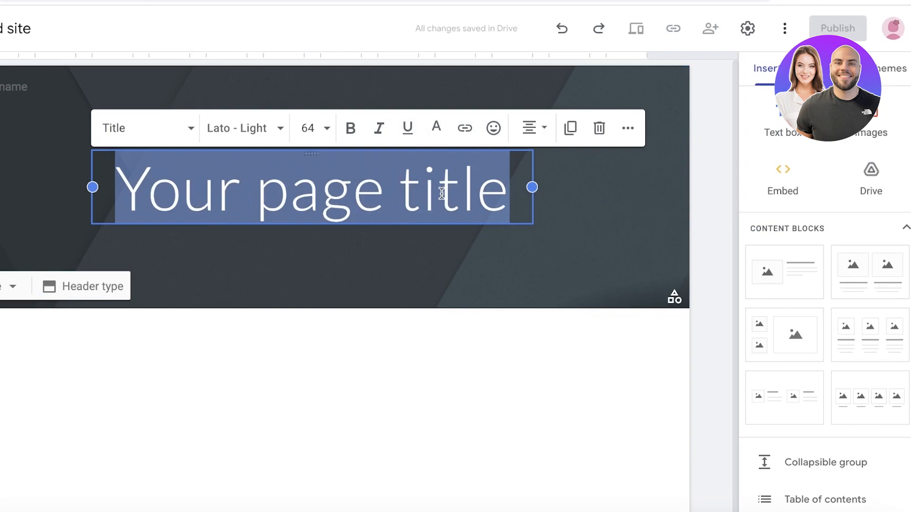
pyautogui.write('Durden')
pyautogui.click(828, 68)
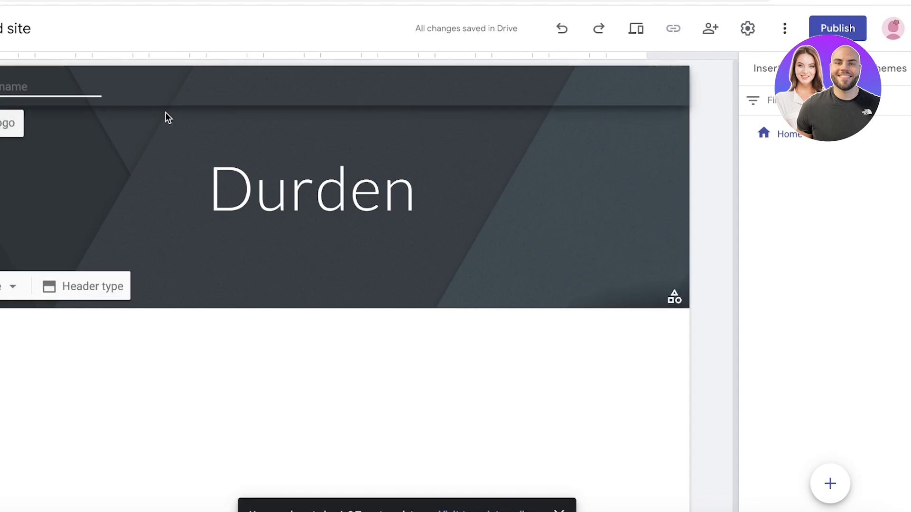
pyautogui.write('D')
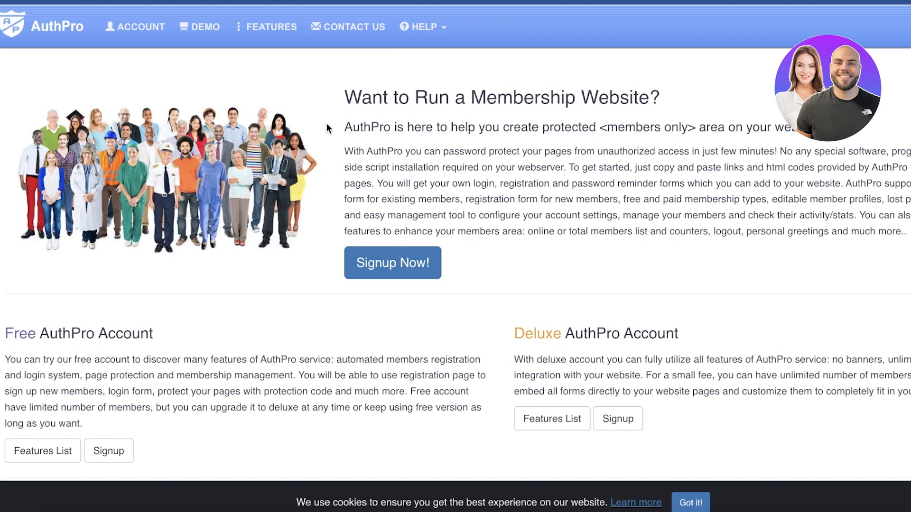
# - On the AuthPro website, start signing up for a free account with the quick signup form option
pyautogui.scroll(-1, 330, 127)
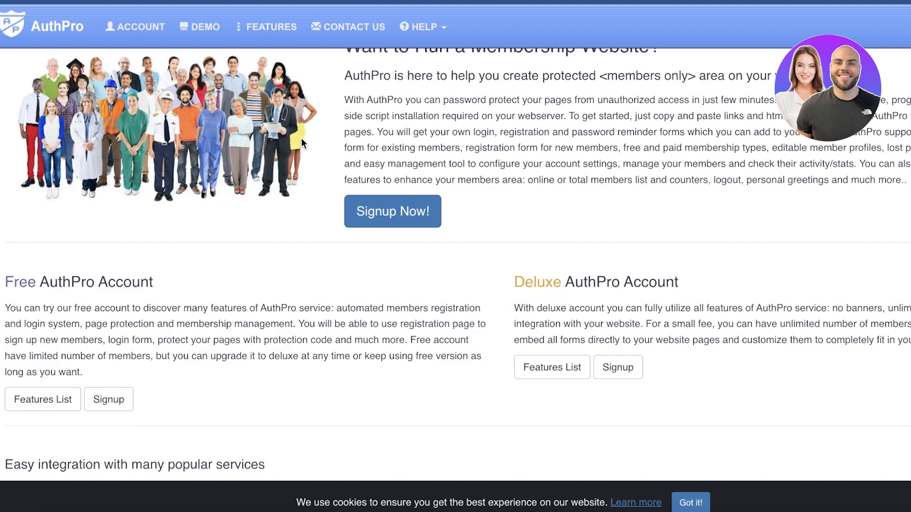
pyautogui.scroll(1, 300, 138)
pyautogui.scroll(-1, 332, 205)
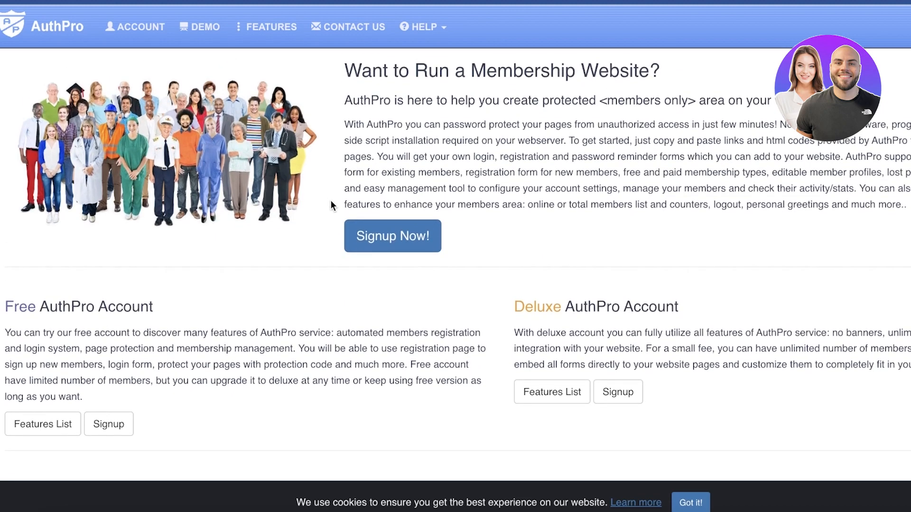
pyautogui.scroll(-9, 331, 198)
pyautogui.scroll(7, 315, 216)
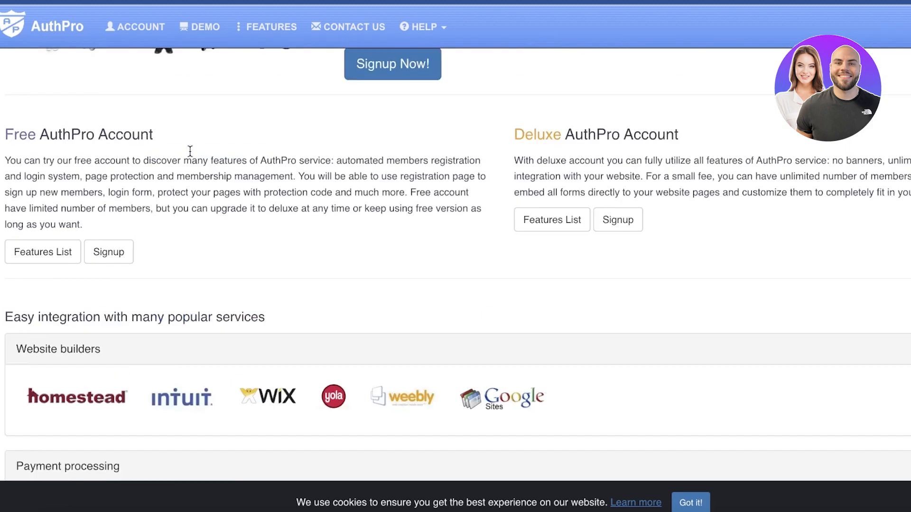
pyautogui.scroll(1, 193, 151)
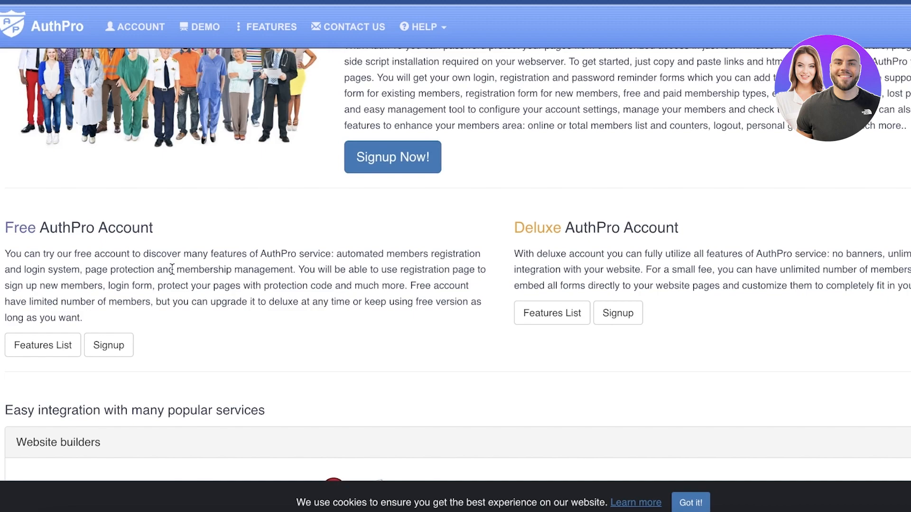
pyautogui.click(95, 344)
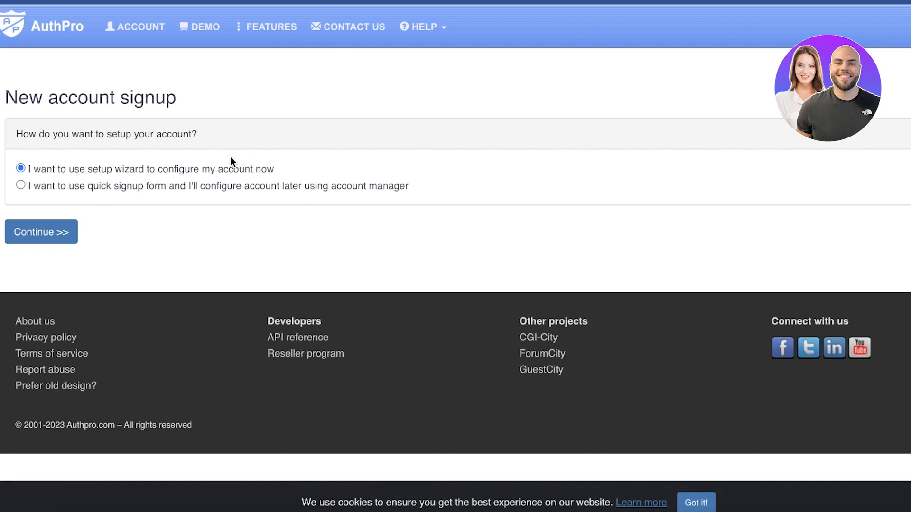
pyautogui.click(21, 185)
pyautogui.click(51, 231)
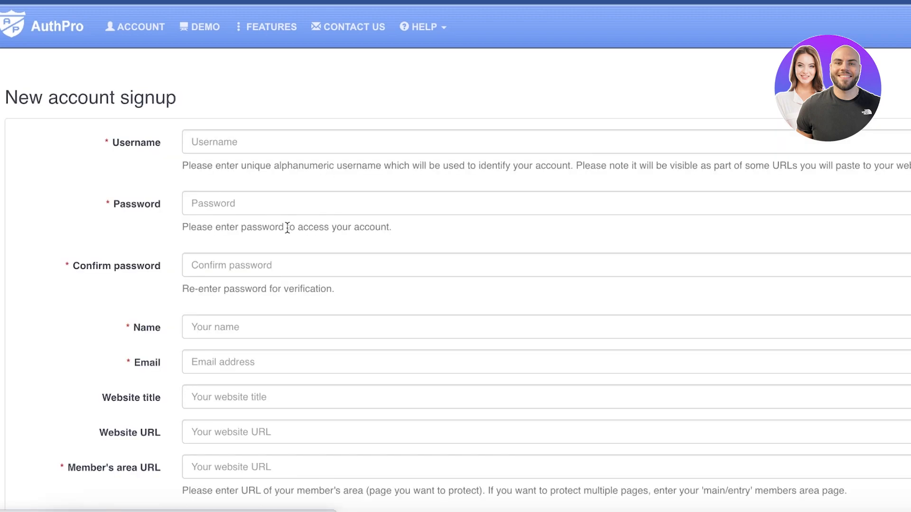
# - Fill in the account username, password, password confirmation, name and email in the signup form
pyautogui.click(223, 142)
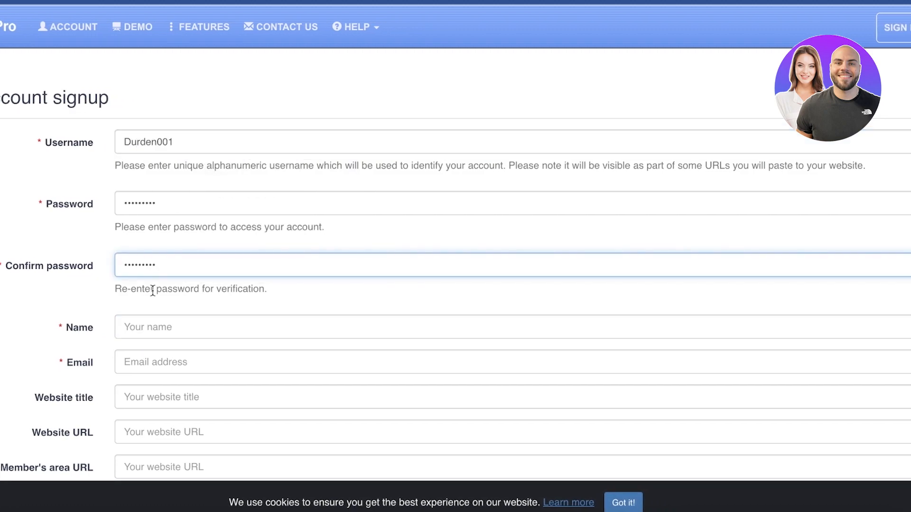
pyautogui.click(121, 333)
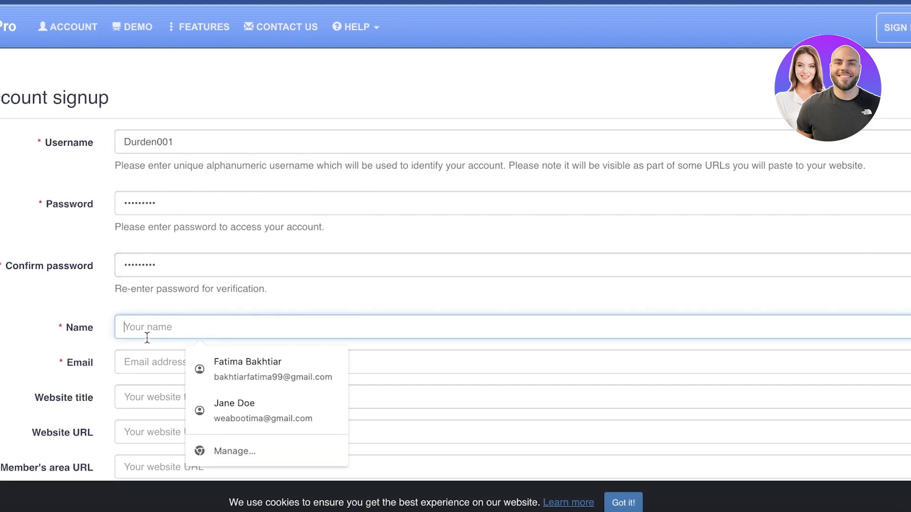
pyautogui.click(214, 417)
pyautogui.click(198, 364)
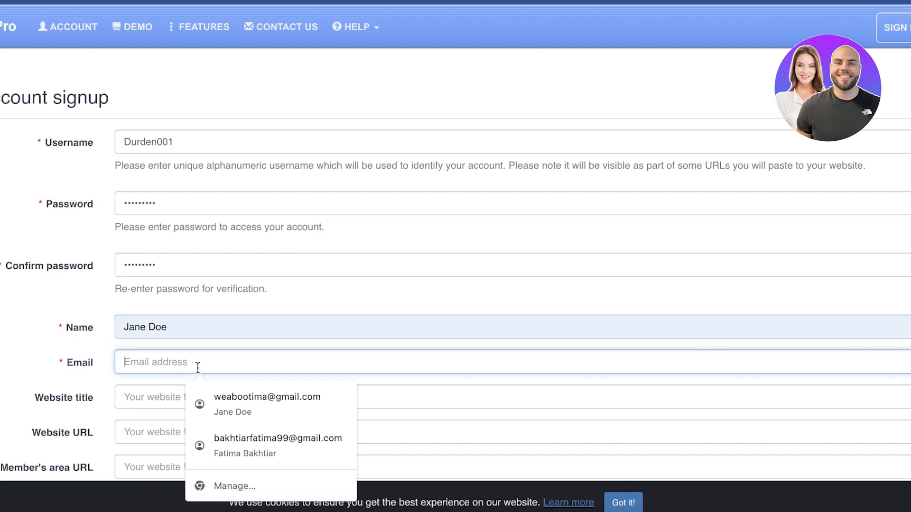
pyautogui.click(209, 403)
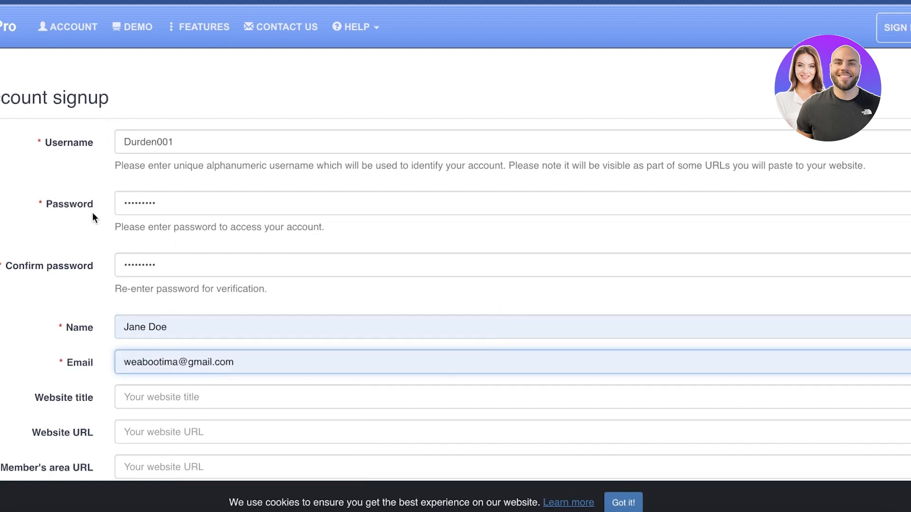
# - Enter Durden as the website title in the signup form
pyautogui.scroll(-4, 118, 232)
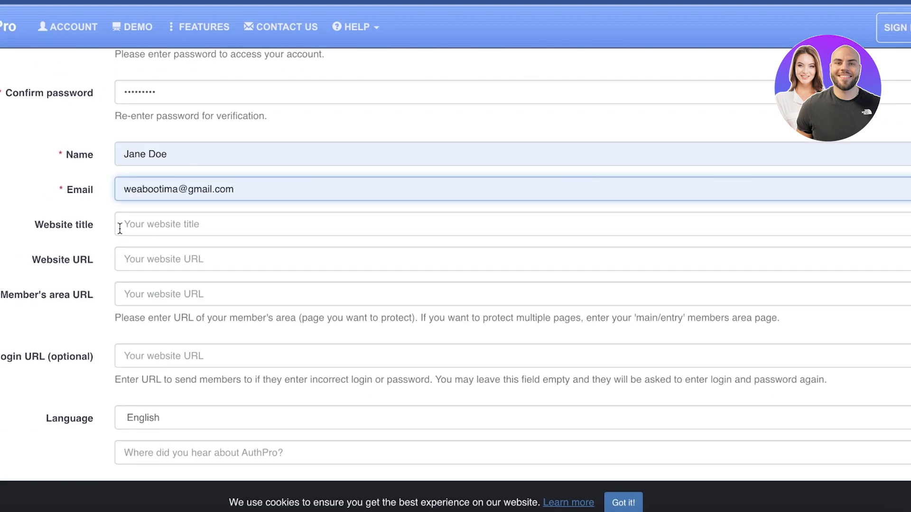
pyautogui.click(145, 224)
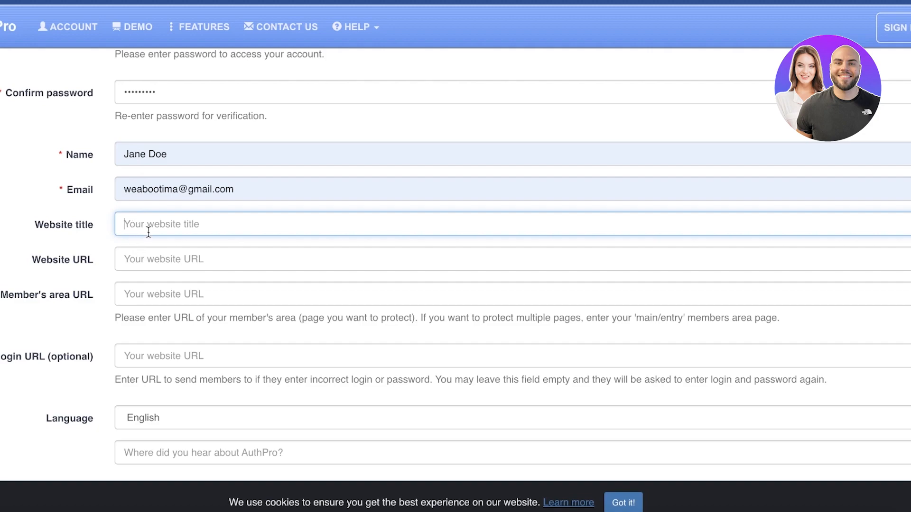
pyautogui.write('Durden')
pyautogui.click(148, 277)
pyautogui.click(163, 261)
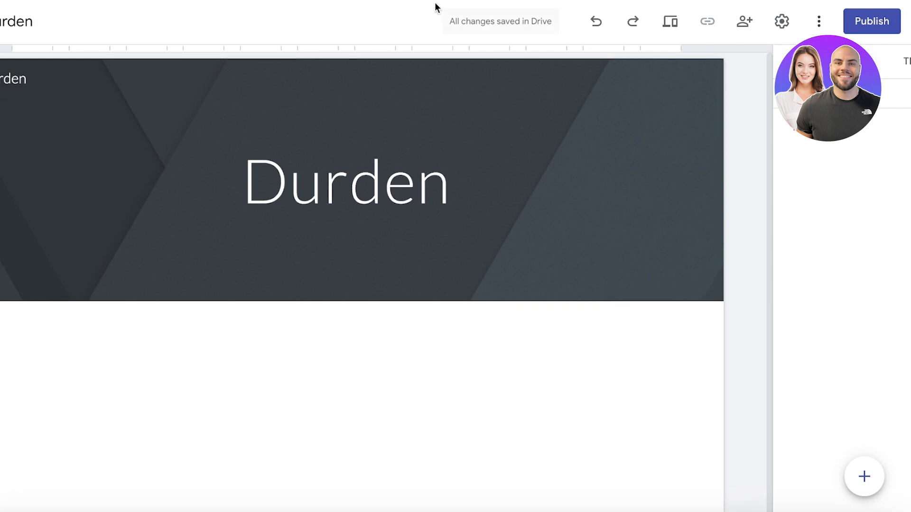
# - In Google Sites, publish the site under the web address durden and copy the published home page's URL
pyautogui.click(881, 25)
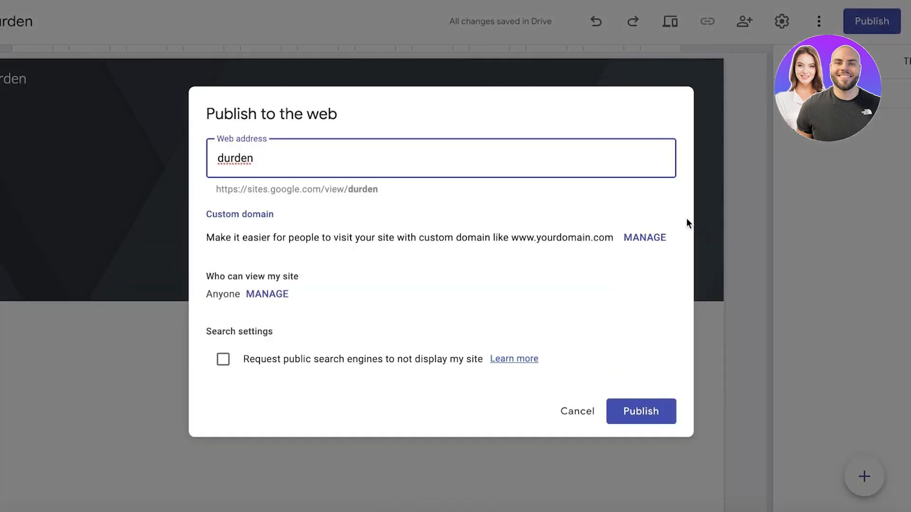
pyautogui.click(628, 410)
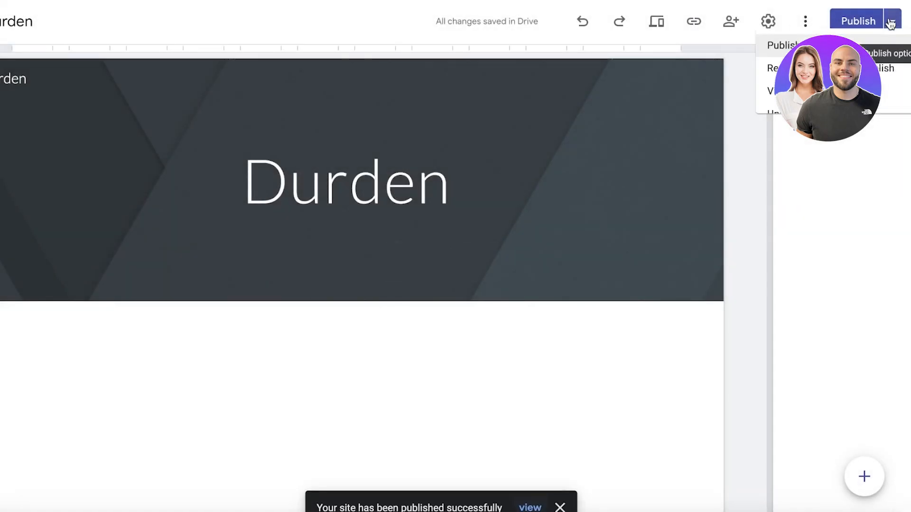
pyautogui.click(893, 21)
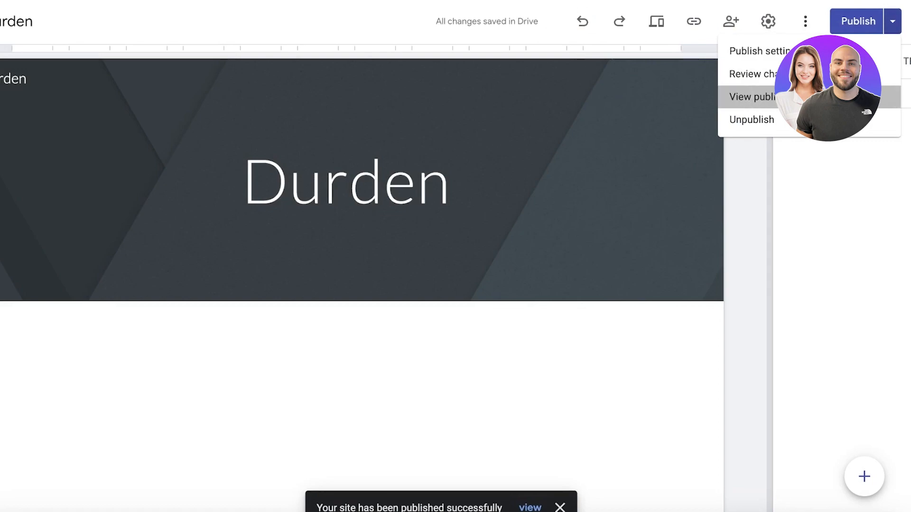
pyautogui.click(754, 96)
pyautogui.rightClick(499, 0)
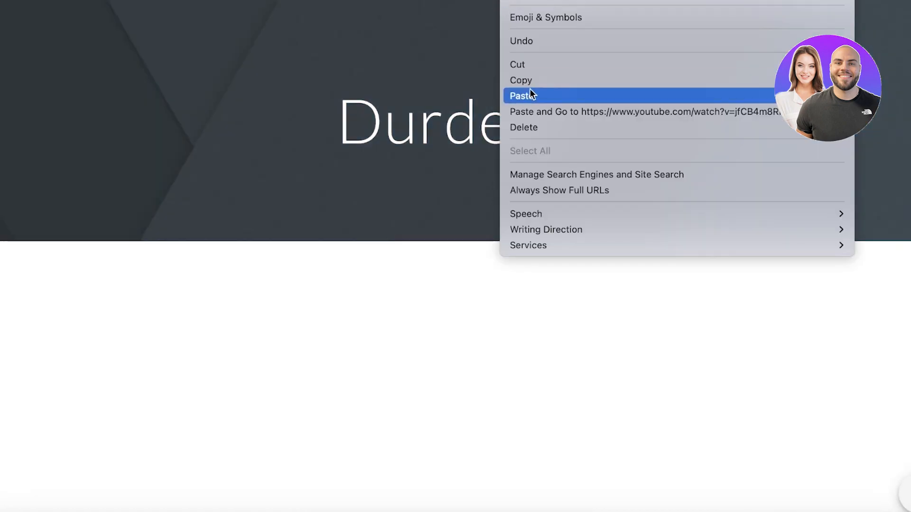
pyautogui.click(534, 80)
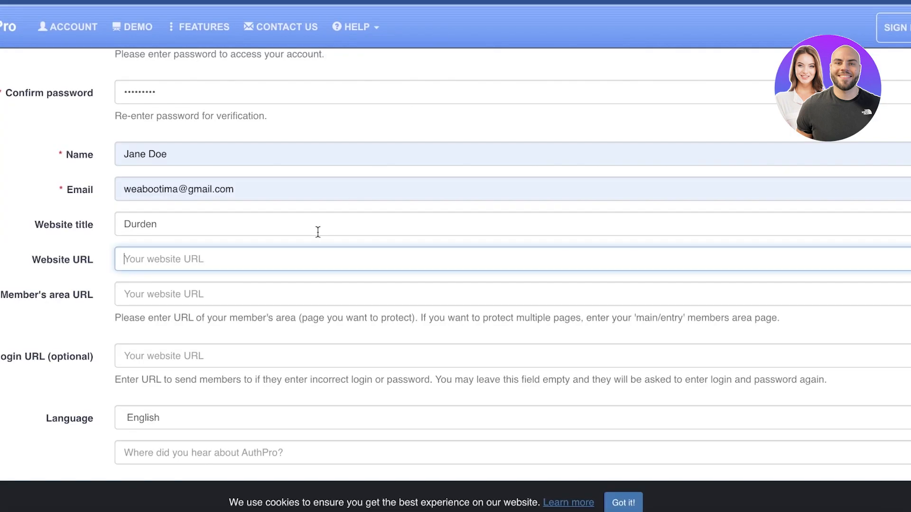
# - Paste the copied home page URL as the website URL in the AuthPro signup form
pyautogui.rightClick(204, 264)
pyautogui.click(227, 368)
pyautogui.click(187, 292)
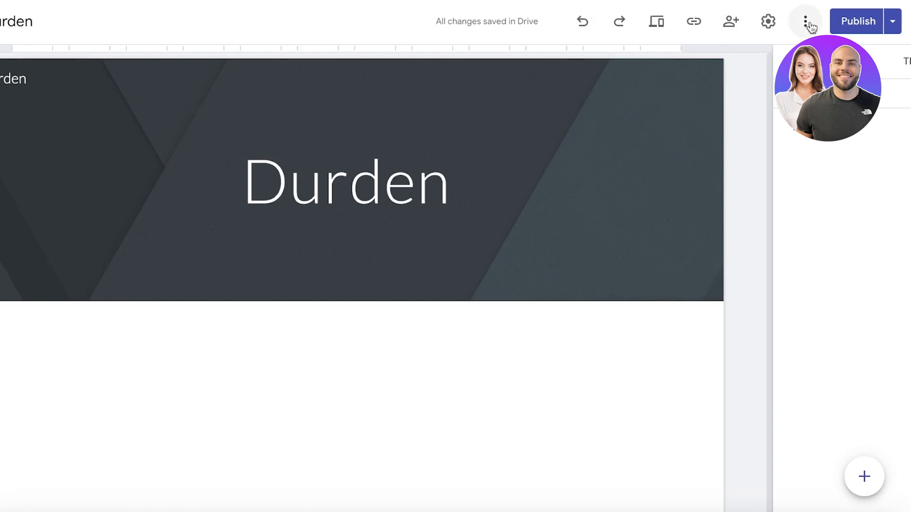
# - In Google Sites, add a new page named Membership and publish the site's changes
pyautogui.moveTo(864, 477)
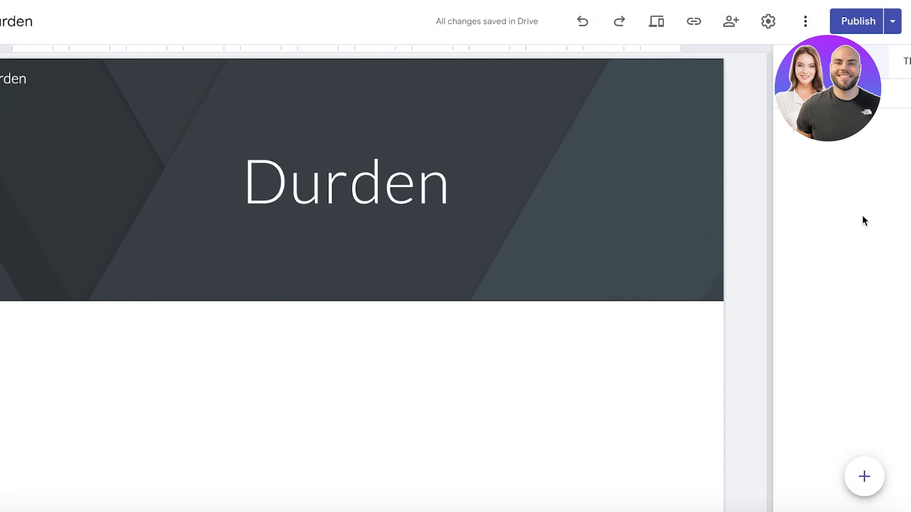
pyautogui.click(862, 484)
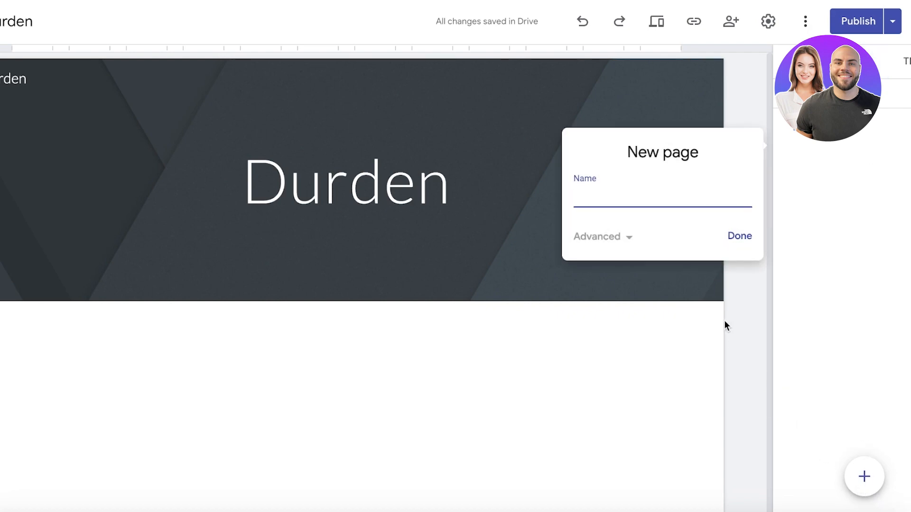
pyautogui.write('Membership')
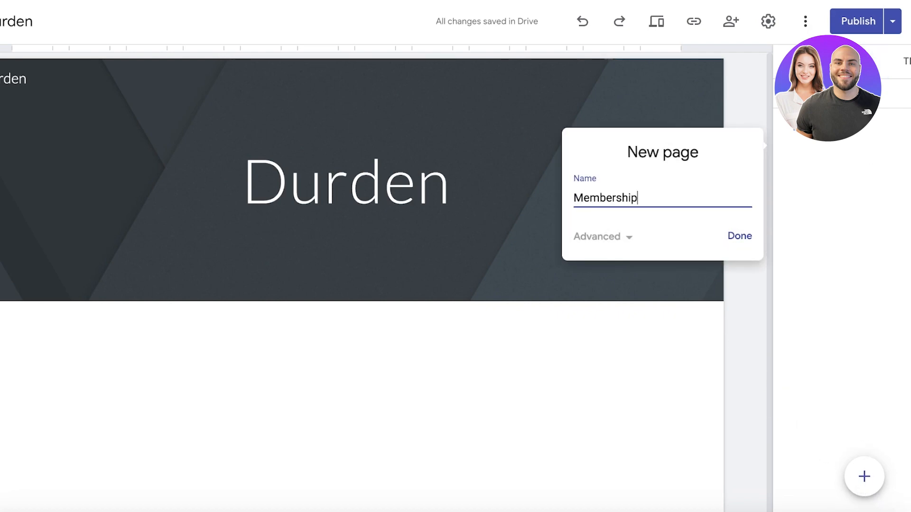
pyautogui.click(739, 241)
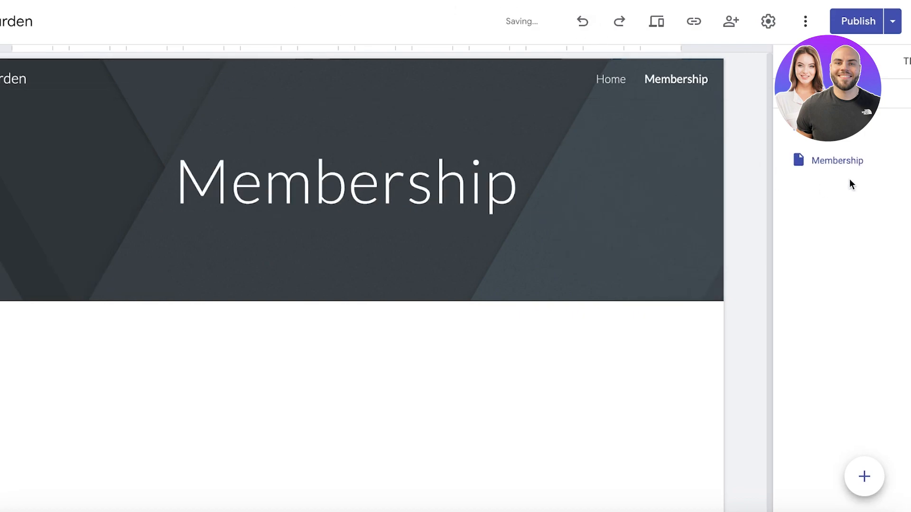
pyautogui.click(852, 29)
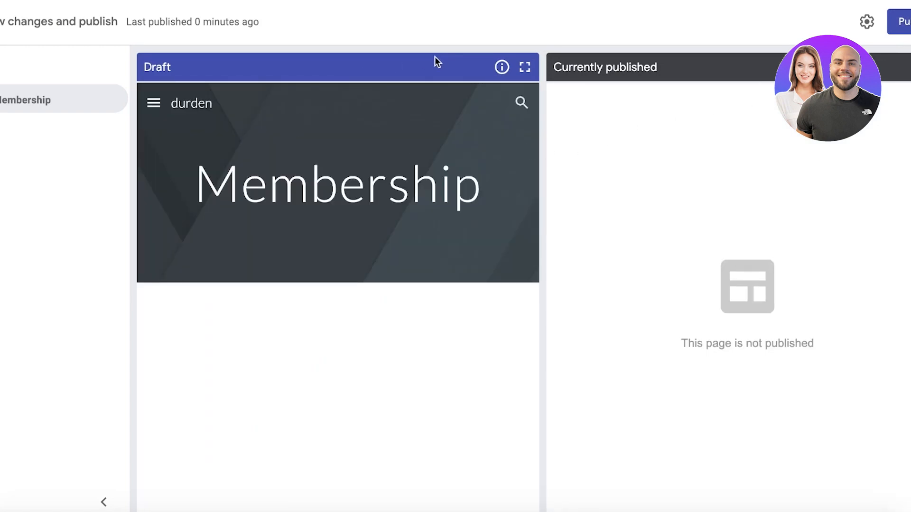
pyautogui.click(900, 21)
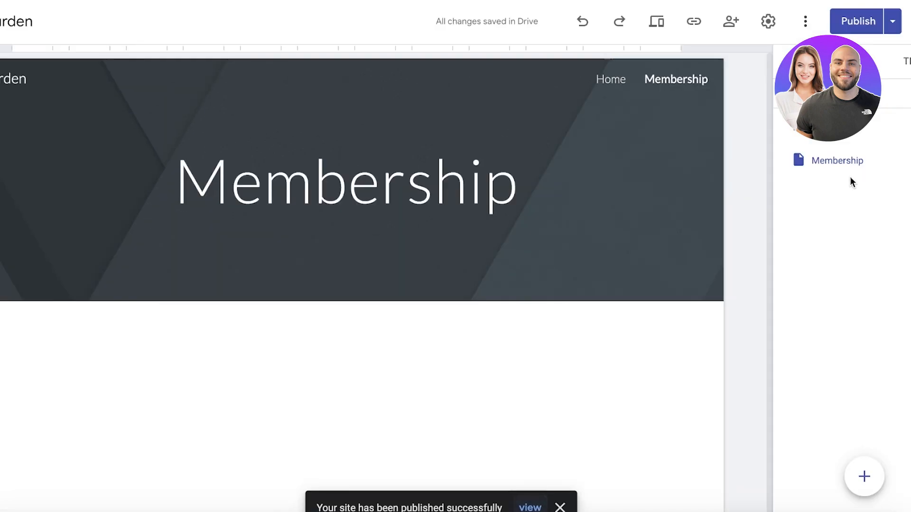
# - View the published Membership page and copy its URL
pyautogui.click(904, 160)
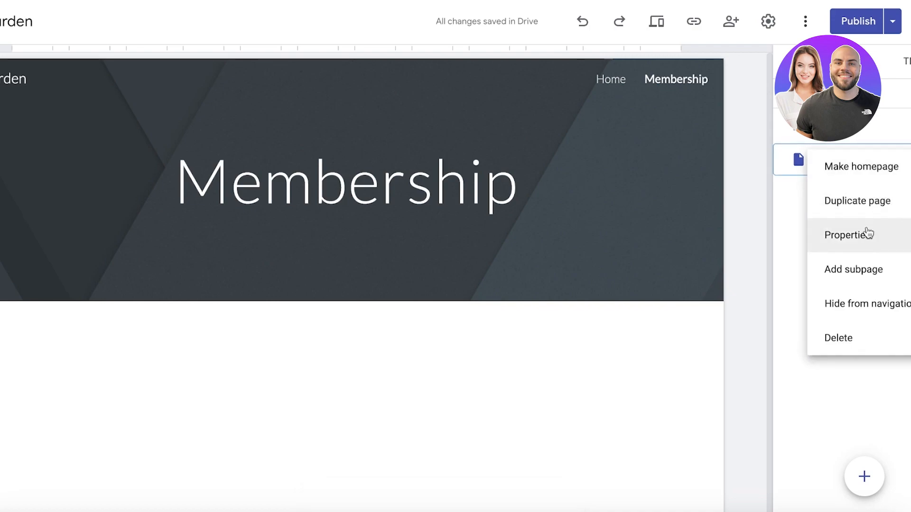
pyautogui.click(891, 25)
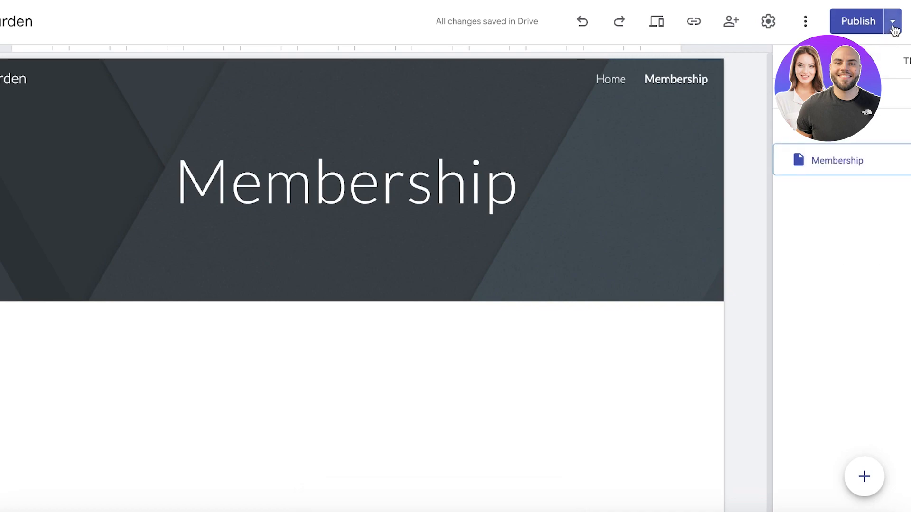
pyautogui.click(892, 24)
pyautogui.click(766, 95)
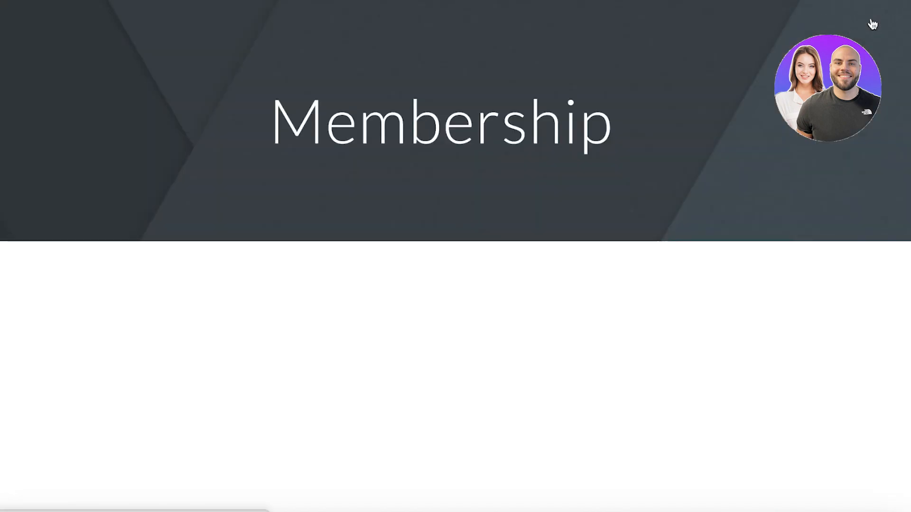
pyautogui.rightClick(321, 1)
pyautogui.click(444, 80)
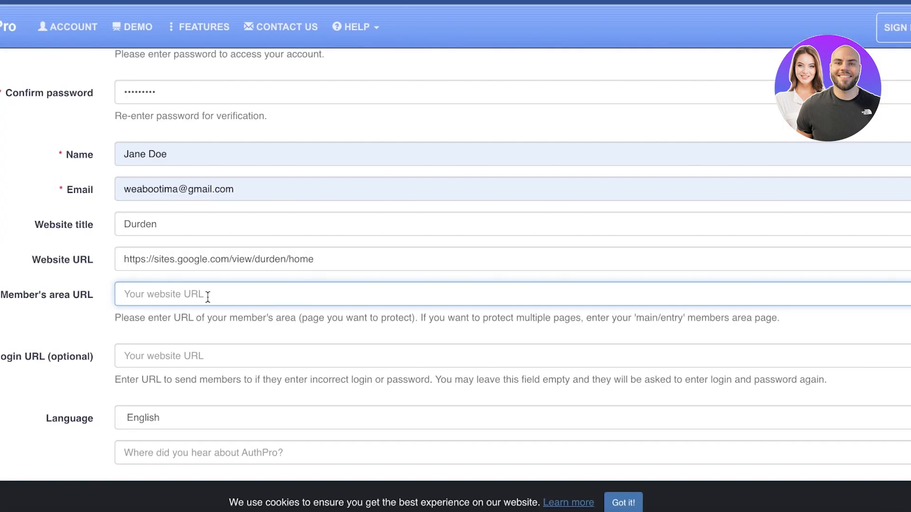
# - Paste the copied Membership page URL as the member's area URL in the signup form
pyautogui.rightClick(206, 294)
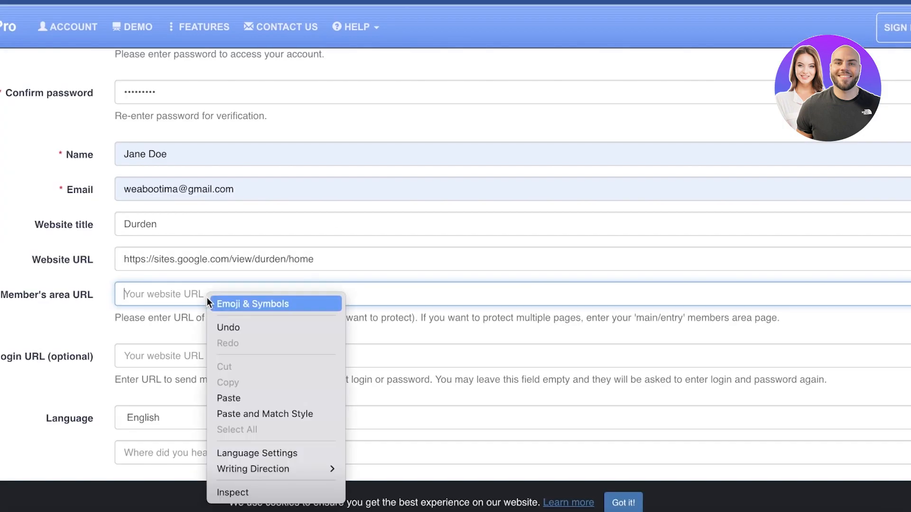
pyautogui.click(237, 396)
pyautogui.scroll(-3, 380, 246)
pyautogui.click(197, 192)
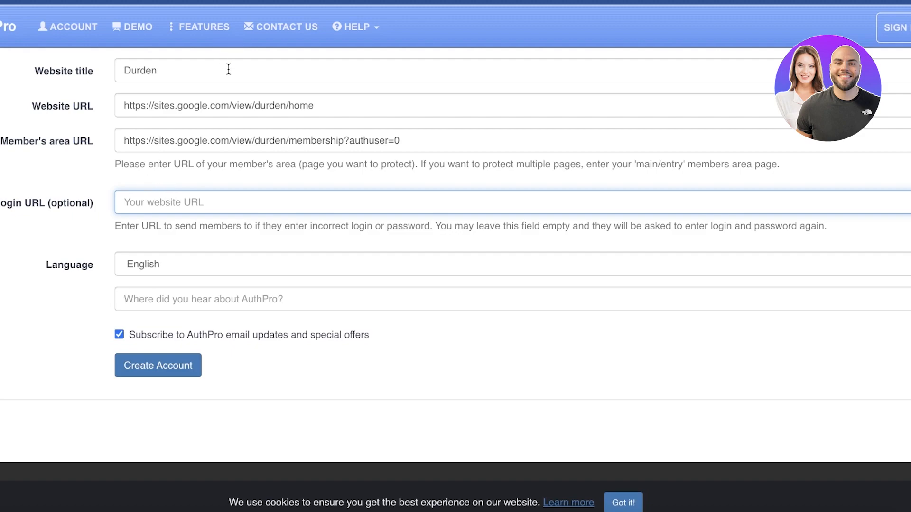
pyautogui.tripleClick(250, 106)
pyautogui.rightClick(251, 103)
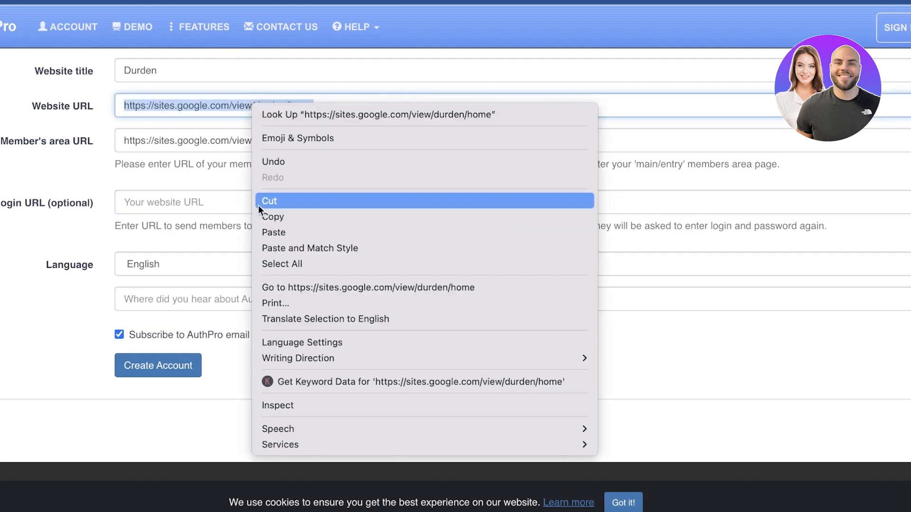
pyautogui.click(268, 217)
pyautogui.rightClick(247, 203)
pyautogui.click(264, 303)
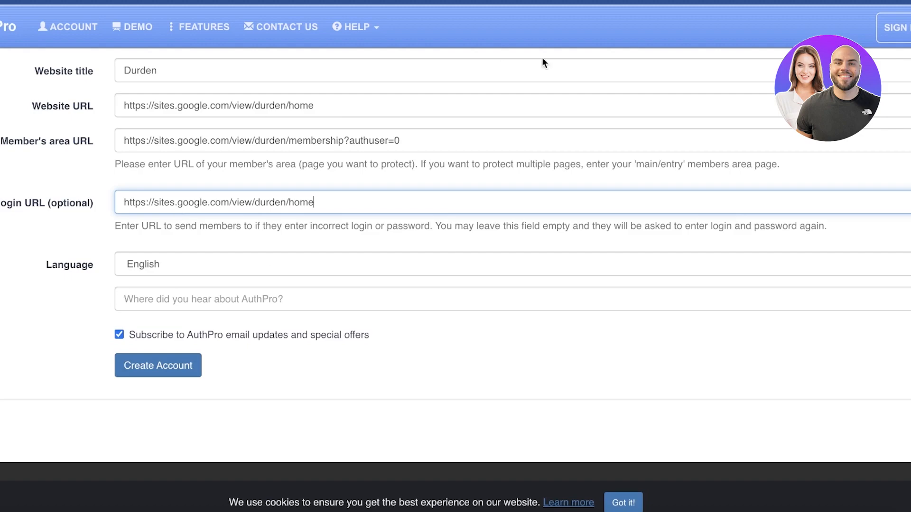
# - Create the AuthPro account and decline saving its password in the browser
pyautogui.click(158, 366)
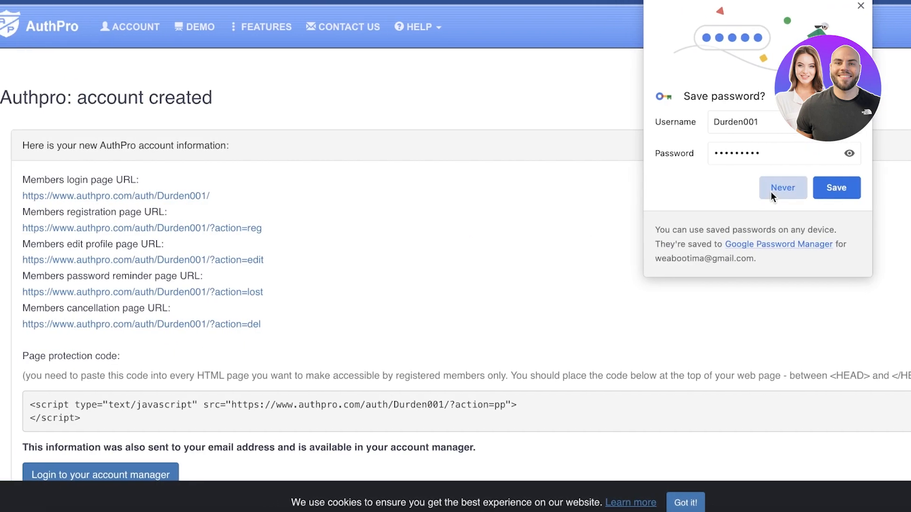
pyautogui.click(770, 192)
pyautogui.scroll(-3, 257, 239)
pyautogui.scroll(3, 121, 195)
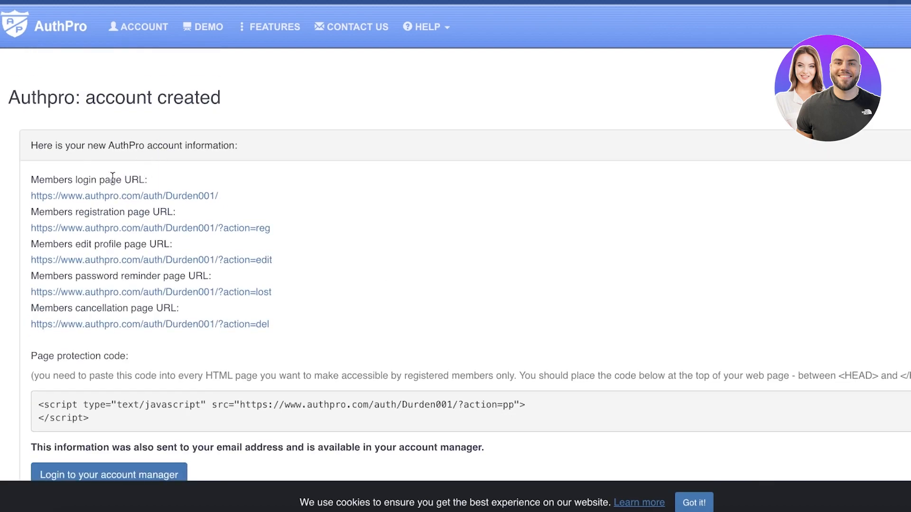
# - View the members login page and the members registration page linked in the new account information
pyautogui.click(151, 203)
pyautogui.click(501, 99)
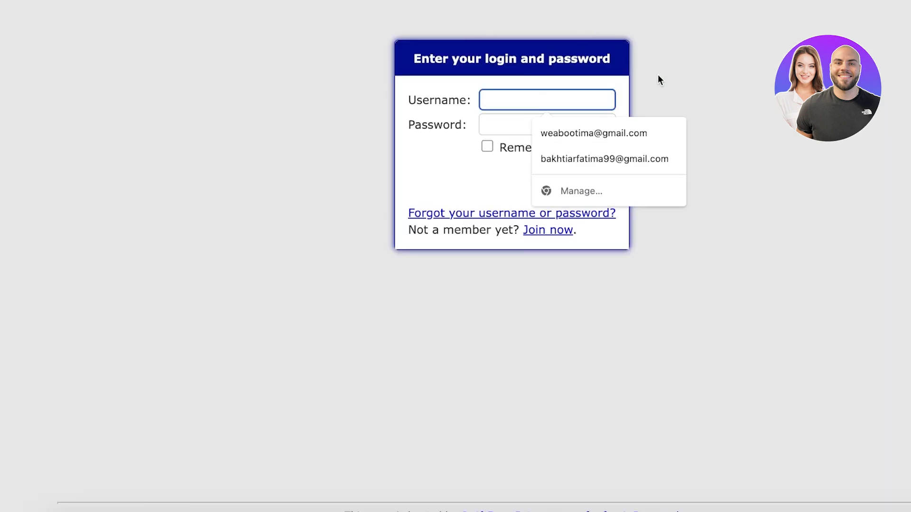
pyautogui.click(661, 93)
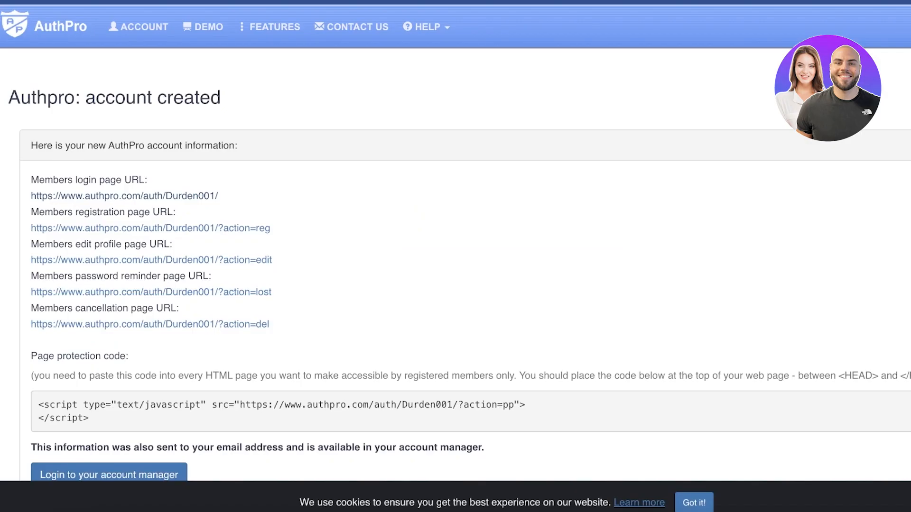
pyautogui.click(133, 232)
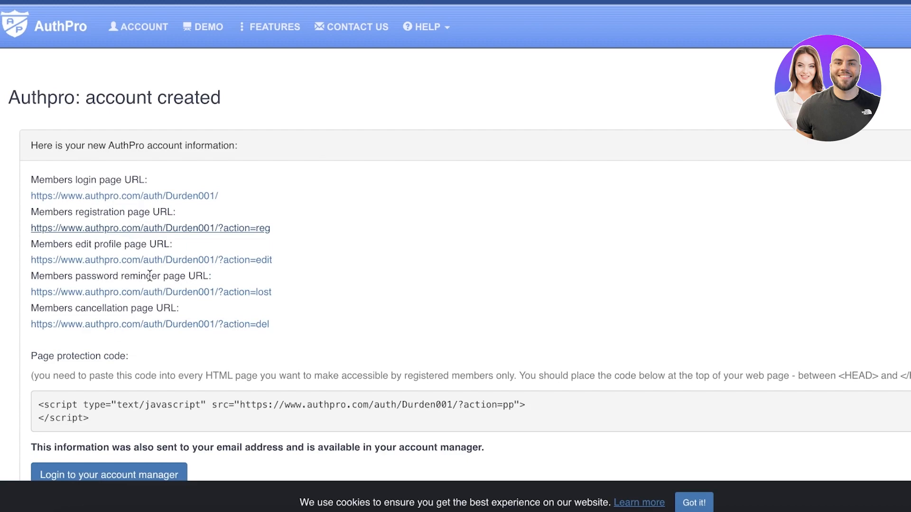
# - Copy the complete page protection script from the AuthPro account information
pyautogui.scroll(-3, 121, 305)
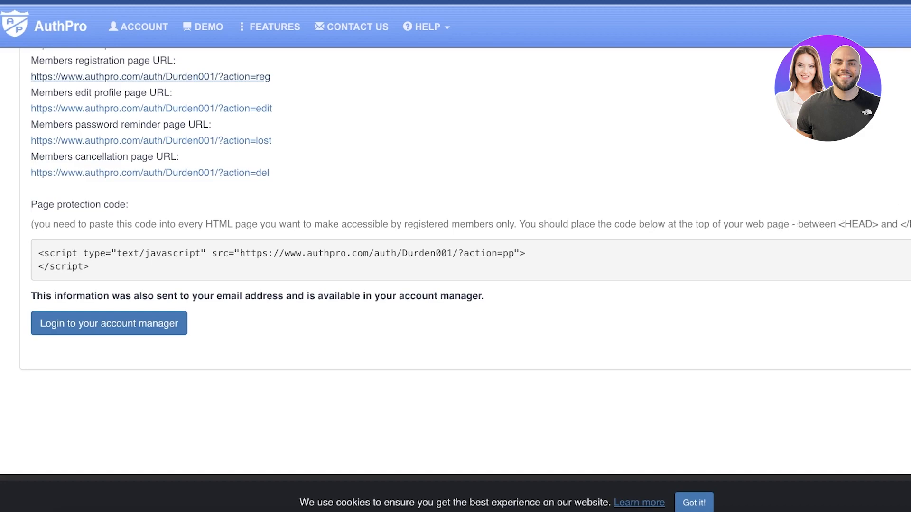
pyautogui.moveTo(123, 279); pyautogui.dragTo(4, 234)
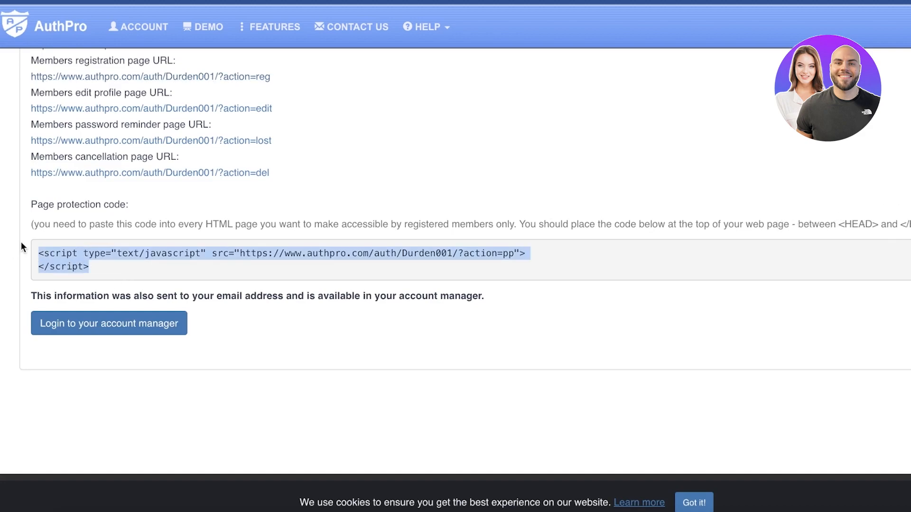
pyautogui.rightClick(55, 249)
pyautogui.click(73, 286)
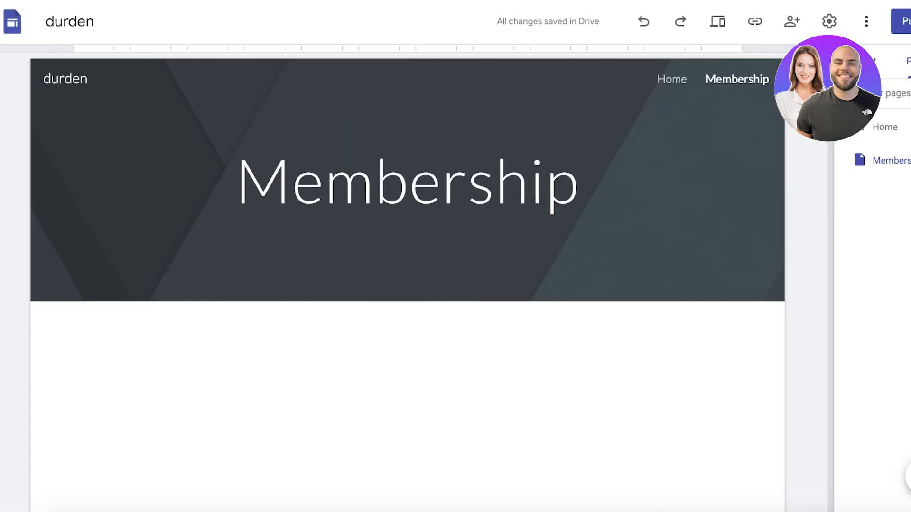
# - In Google Sites, add a new page named Exclusive Drop to the durden site
pyautogui.click(863, 71)
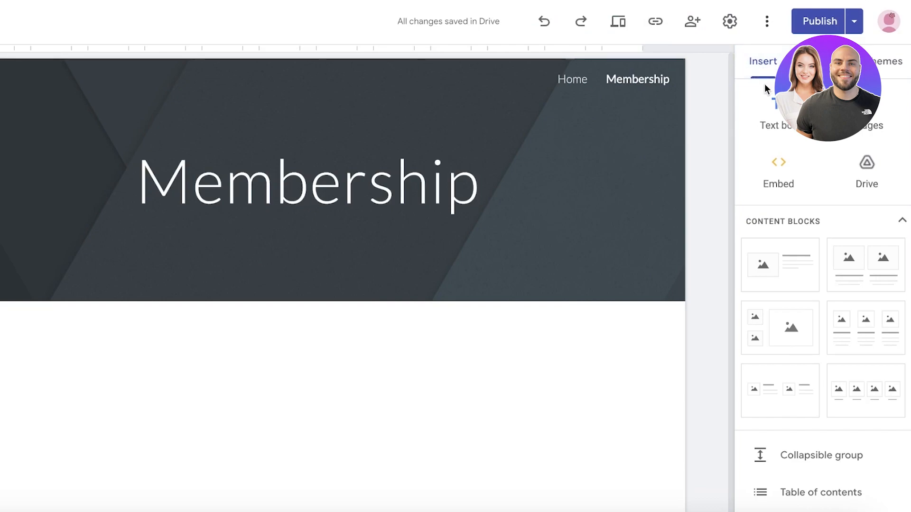
pyautogui.click(826, 61)
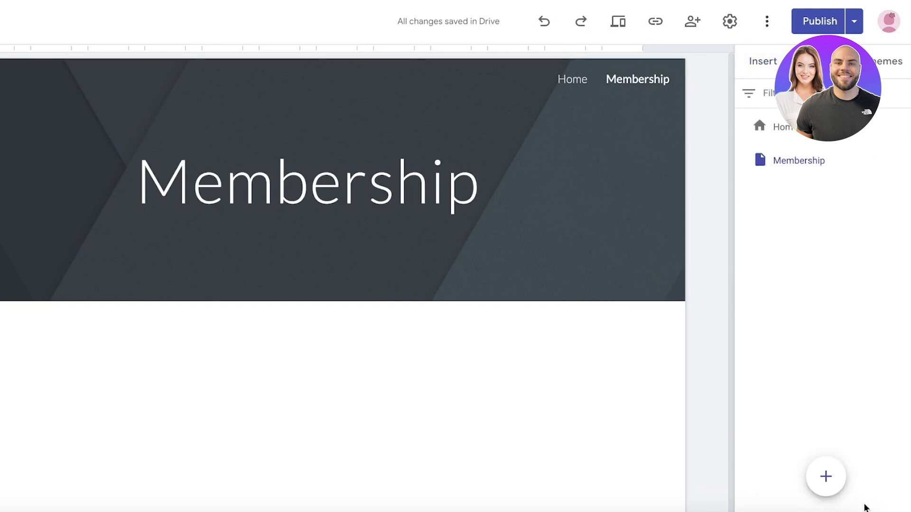
pyautogui.click(826, 477)
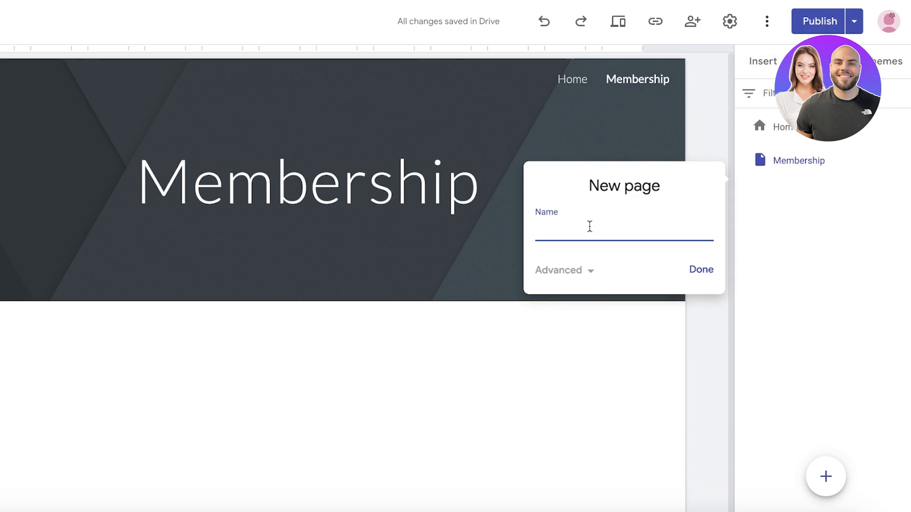
pyautogui.write('Exclusive Drop')
pyautogui.press('Return')
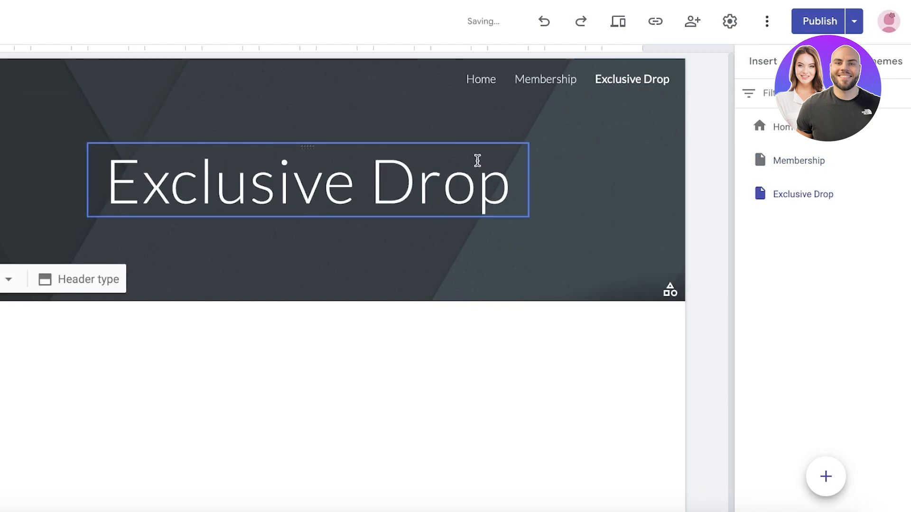
pyautogui.click(907, 193)
pyautogui.click(740, 293)
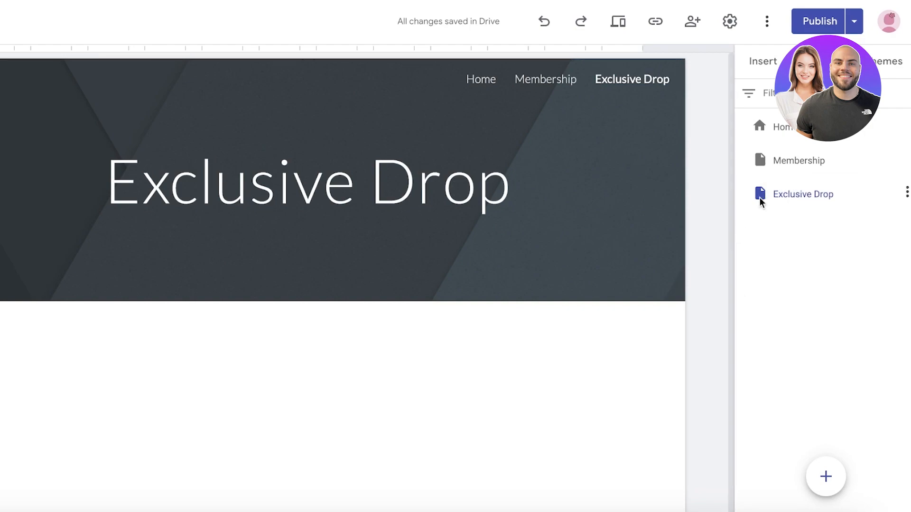
pyautogui.click(901, 194)
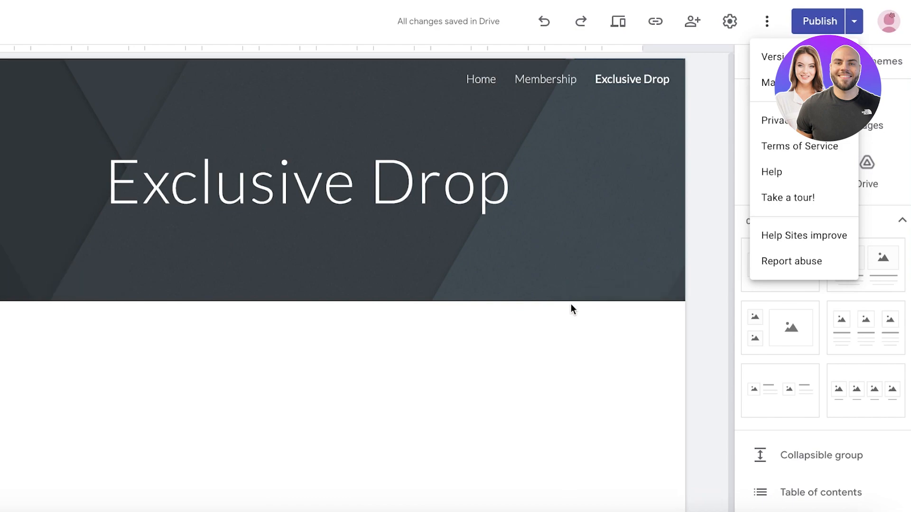
pyautogui.click(595, 327)
pyautogui.scroll(-1, 453, 315)
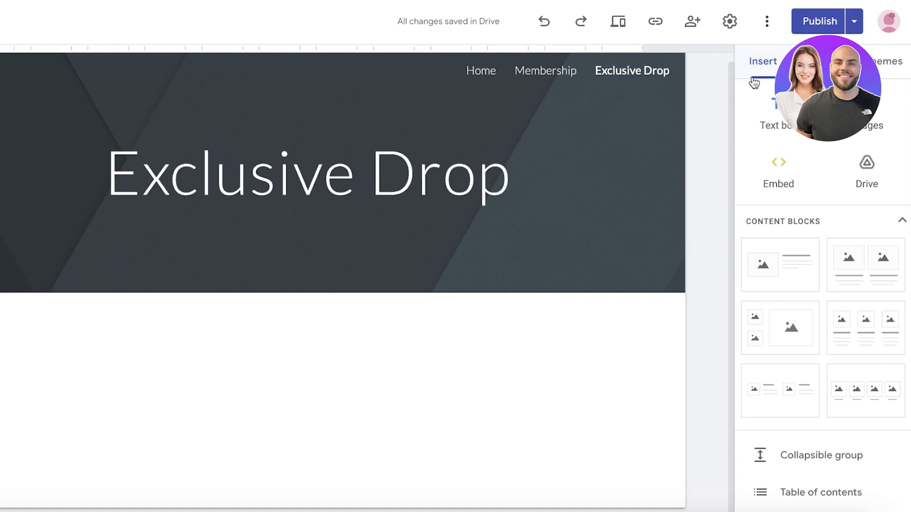
# - Embed the copied AuthPro protection script as HTML code on the Exclusive Drop page
pyautogui.click(790, 182)
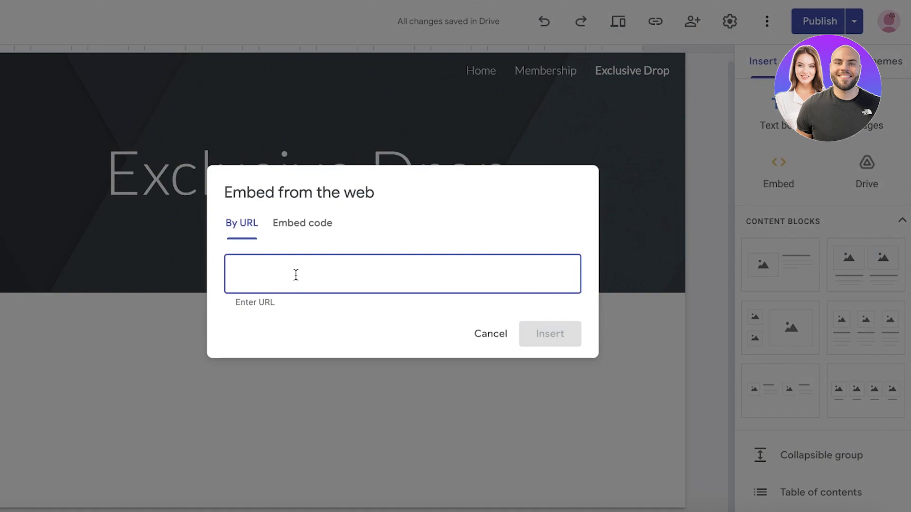
pyautogui.click(281, 225)
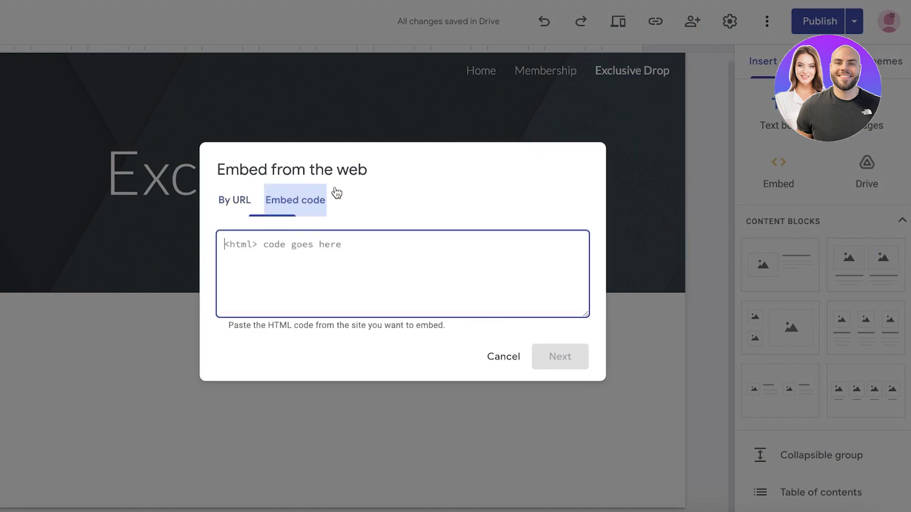
pyautogui.rightClick(299, 243)
pyautogui.click(332, 341)
pyautogui.click(574, 355)
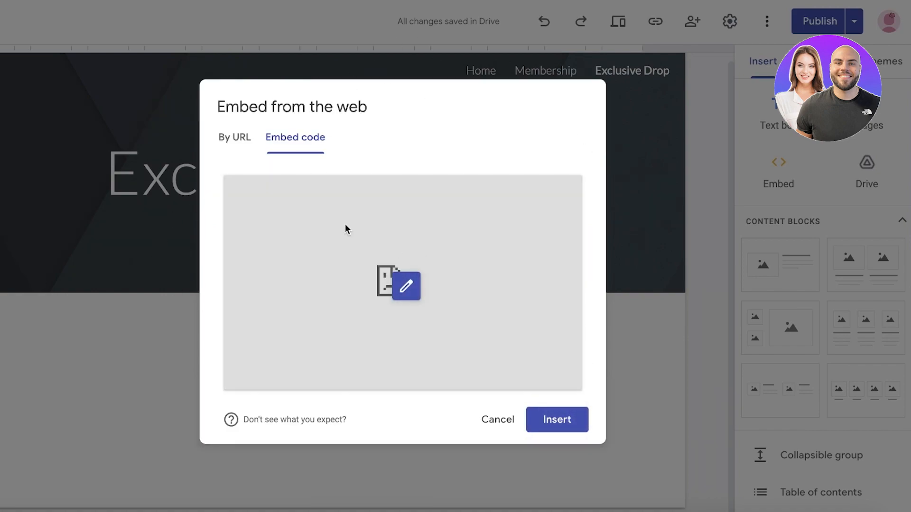
pyautogui.click(535, 428)
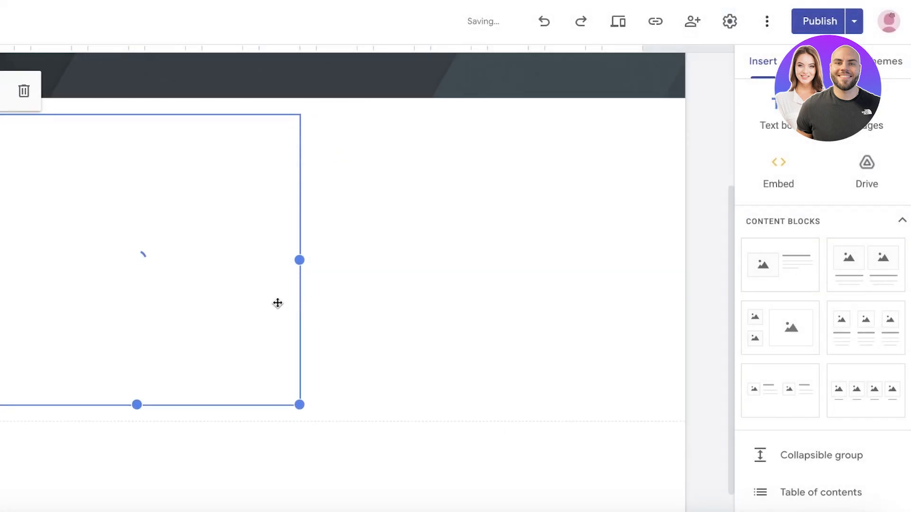
pyautogui.moveTo(279, 303); pyautogui.dragTo(301, 261)
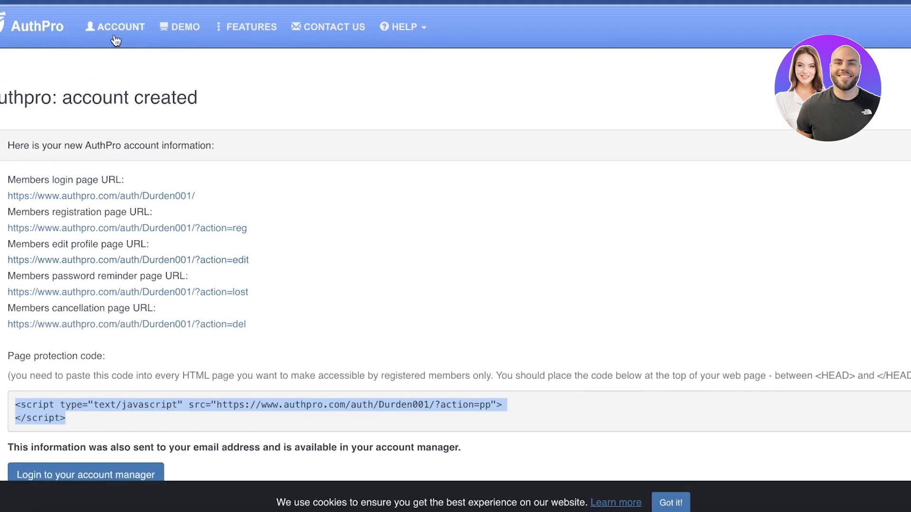
# - In AuthPro, look over the account manager login page and the features page
pyautogui.click(116, 38)
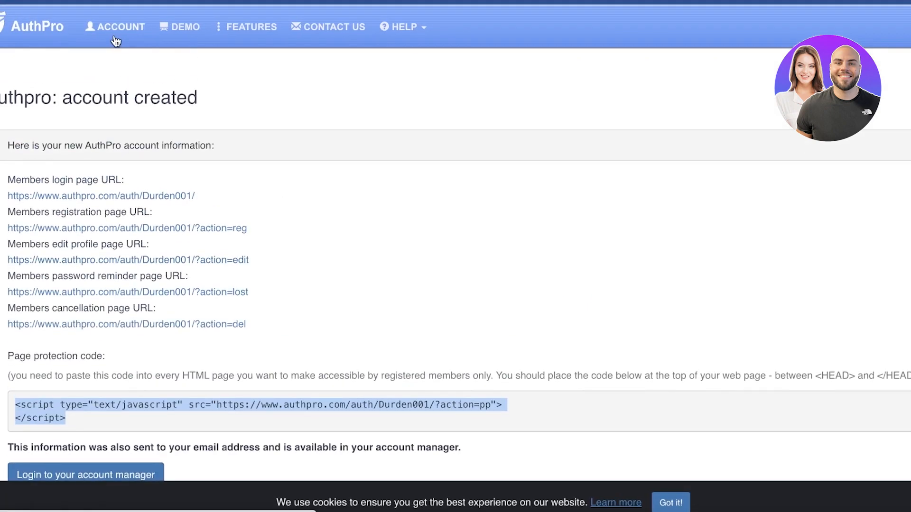
pyautogui.scroll(-5, 328, 169)
pyautogui.scroll(5, 421, 169)
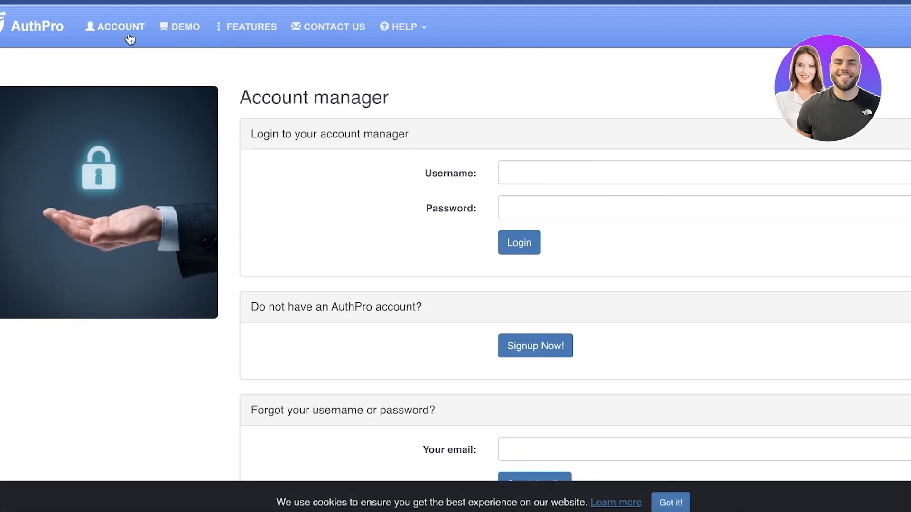
pyautogui.click(261, 24)
pyautogui.scroll(-1, 71, 193)
pyautogui.scroll(1, 240, 34)
# - Log in to the AuthPro account manager with the new account's username and password
pyautogui.click(128, 27)
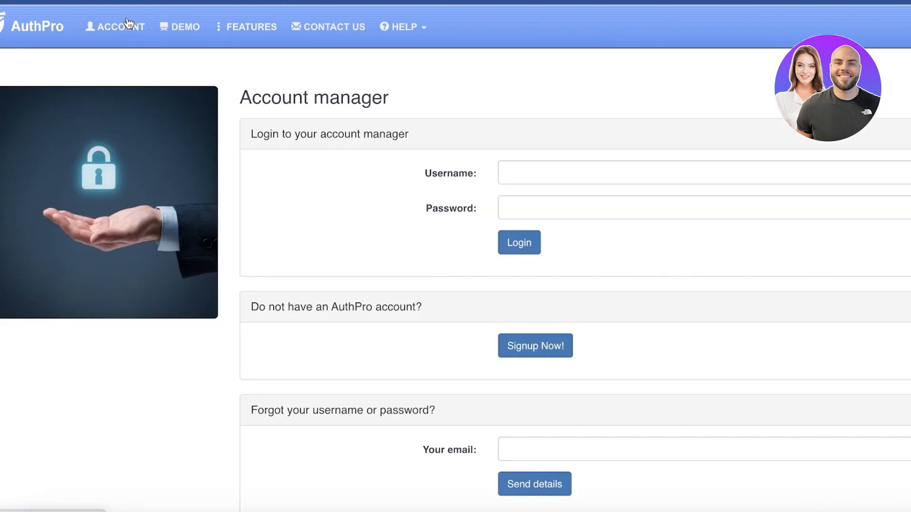
pyautogui.click(562, 176)
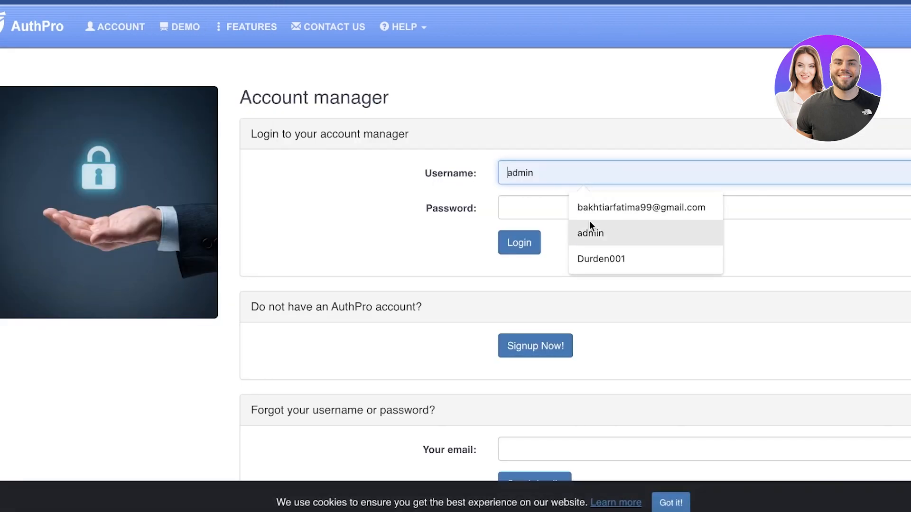
pyautogui.click(588, 263)
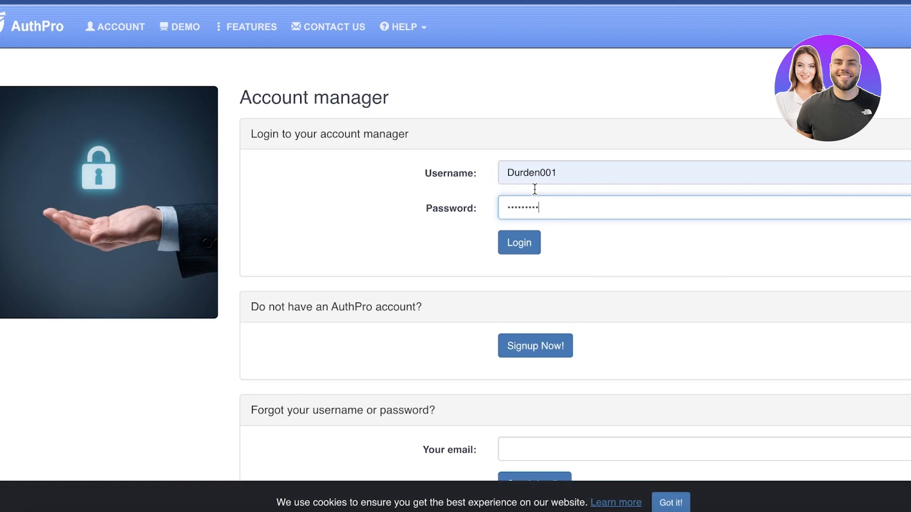
pyautogui.press('Return')
# - Examine the dashboard's recent activity and the links and codes for the login, registration, profile, password reminder and cancellation forms
pyautogui.scroll(-3, 401, 264)
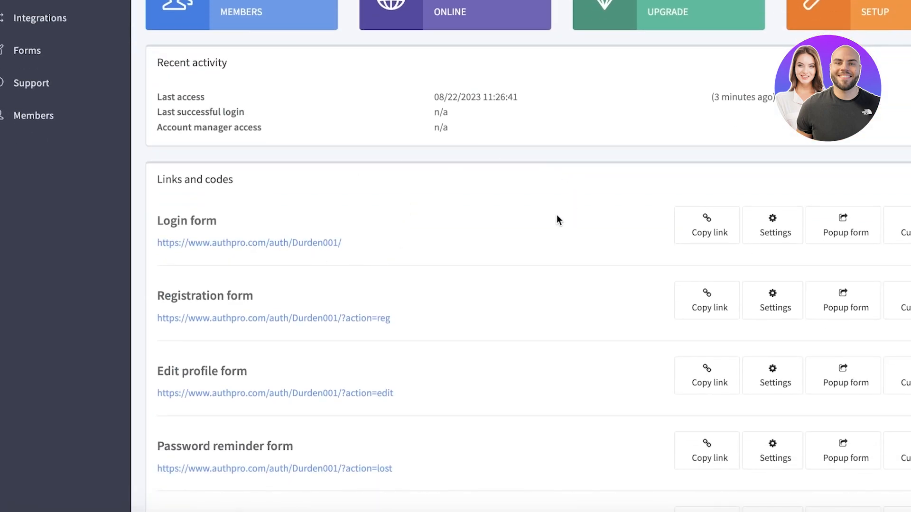
pyautogui.scroll(3, 536, 211)
pyautogui.scroll(-3, 512, 259)
pyautogui.scroll(3, 511, 259)
pyautogui.scroll(-10, 494, 261)
pyautogui.scroll(8, 339, 230)
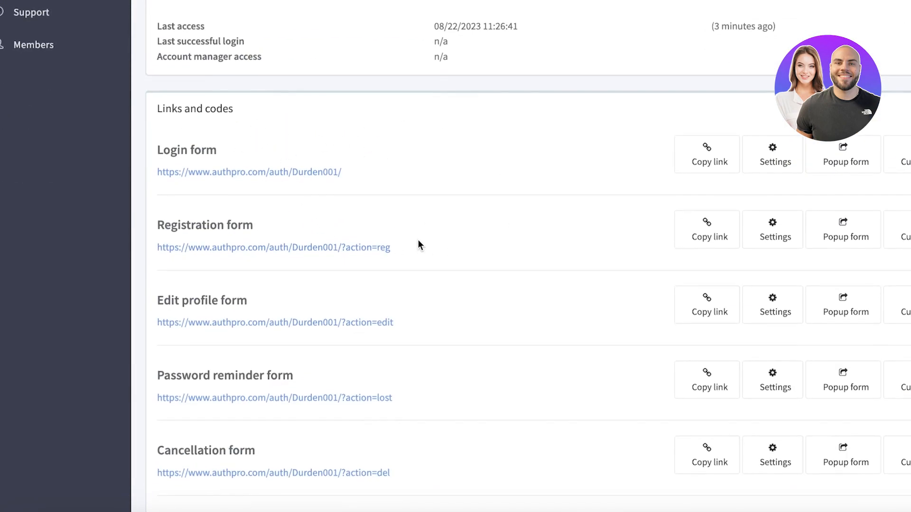
pyautogui.scroll(-1, 418, 240)
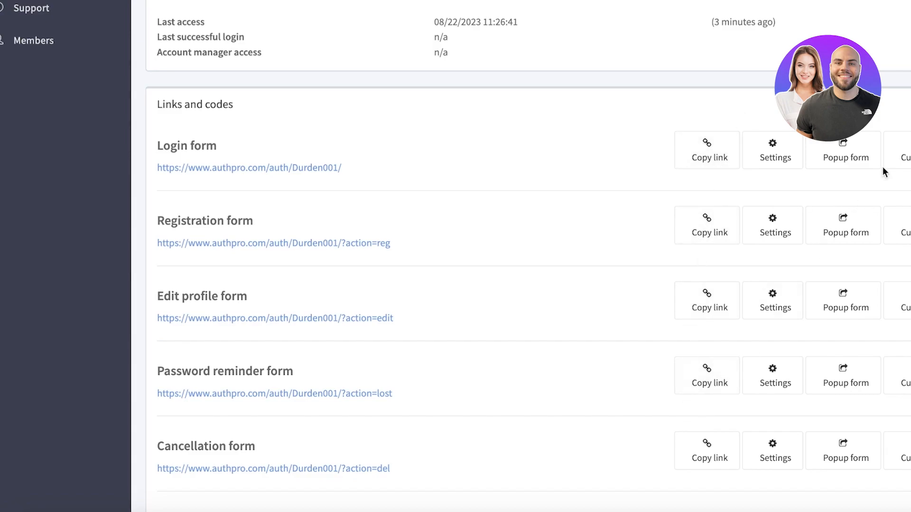
pyautogui.scroll(5, 335, 212)
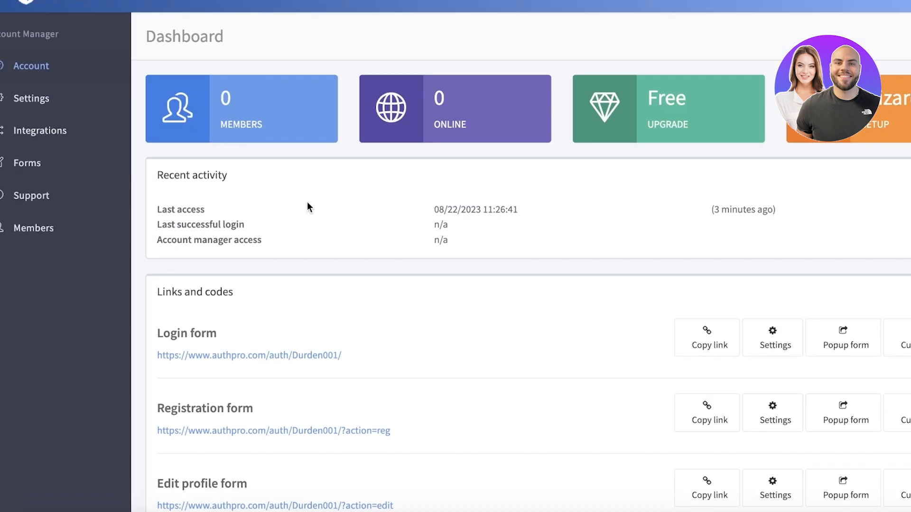
# - Look over the settings categories and the member search page of the account manager
pyautogui.click(38, 105)
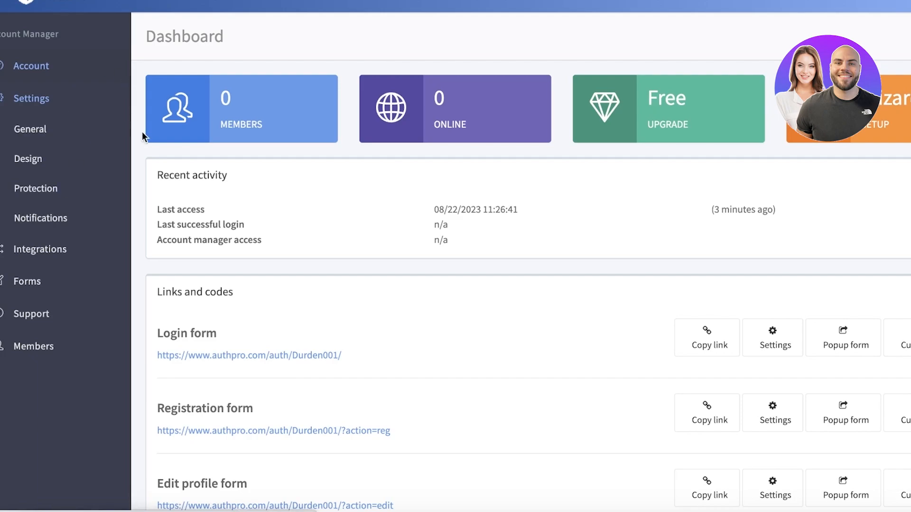
pyautogui.scroll(1, 171, 142)
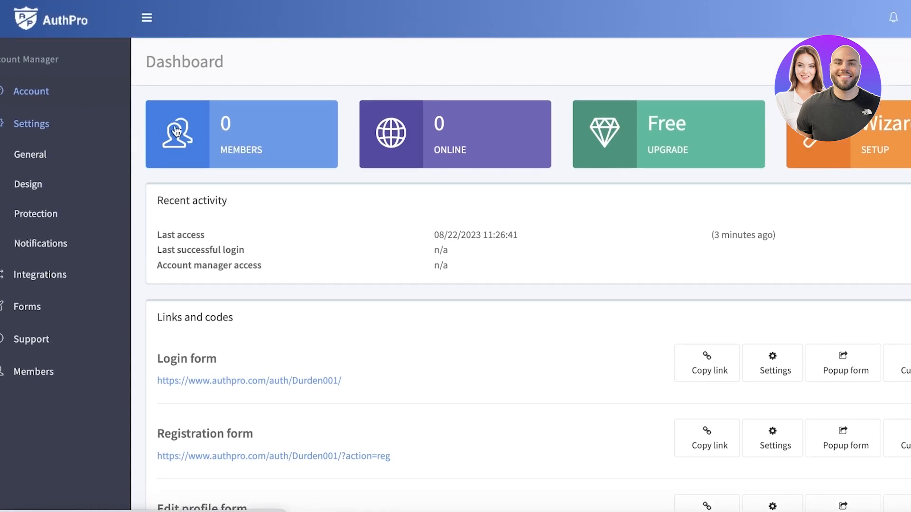
pyautogui.click(275, 150)
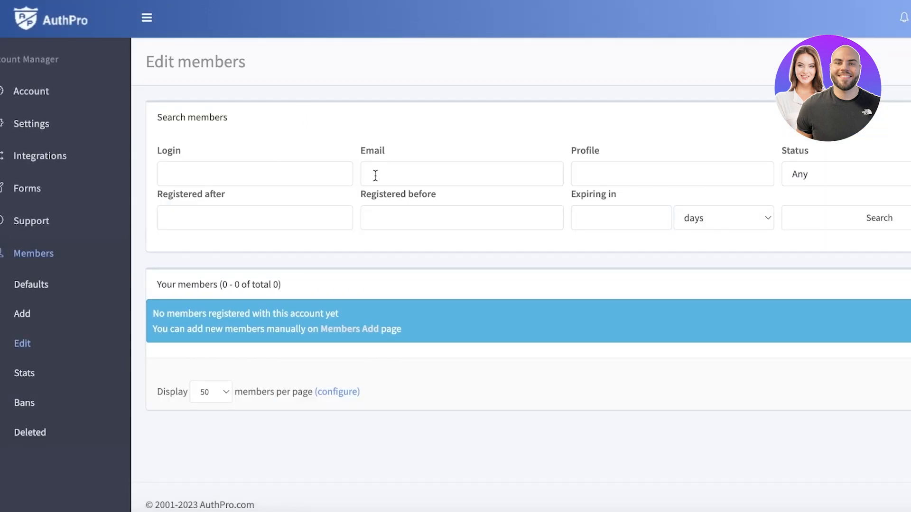
pyautogui.click(258, 172)
pyautogui.click(284, 127)
# - Examine the login form's settings and its layout options for labels, messages and displayed links
pyautogui.click(21, 189)
pyautogui.click(20, 218)
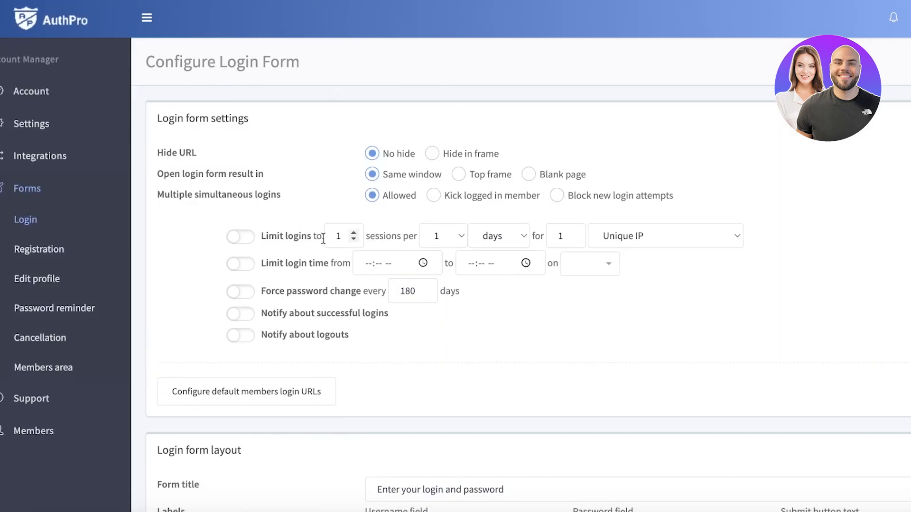
pyautogui.scroll(-3, 324, 226)
pyautogui.scroll(3, 280, 207)
pyautogui.scroll(-7, 293, 344)
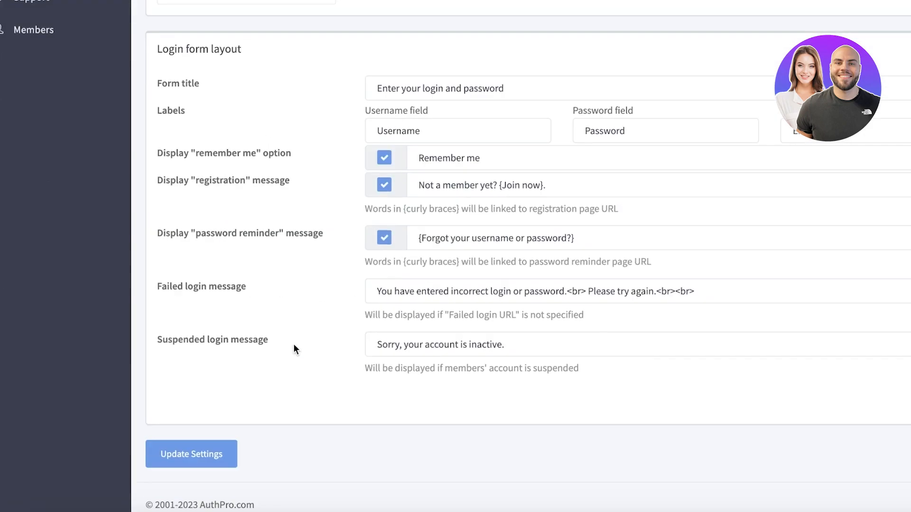
pyautogui.scroll(7, 291, 340)
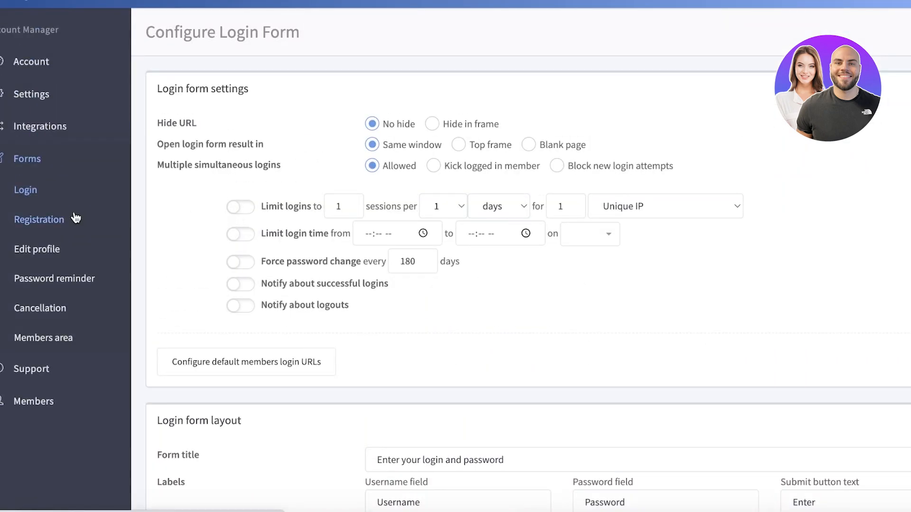
# - Return from the login form configuration to the account dashboard
pyautogui.click(48, 128)
pyautogui.click(41, 89)
pyautogui.click(35, 66)
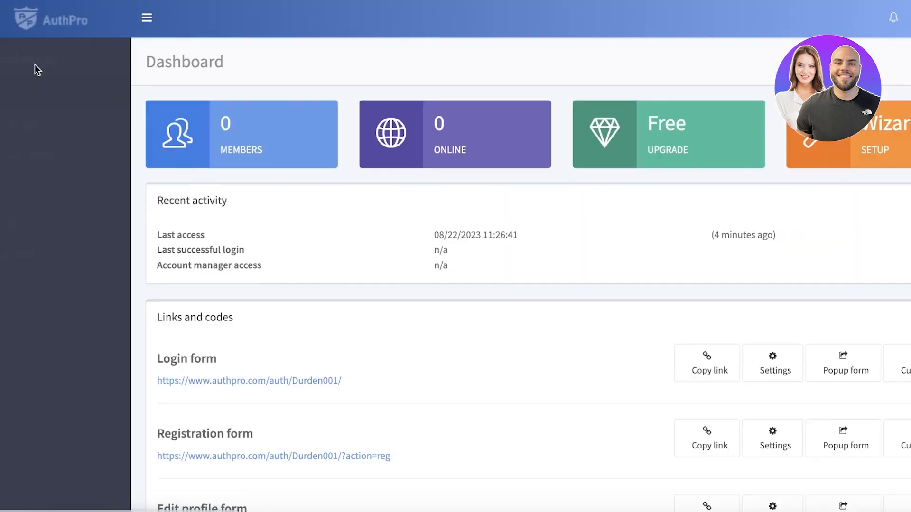
pyautogui.scroll(-3, 423, 14)
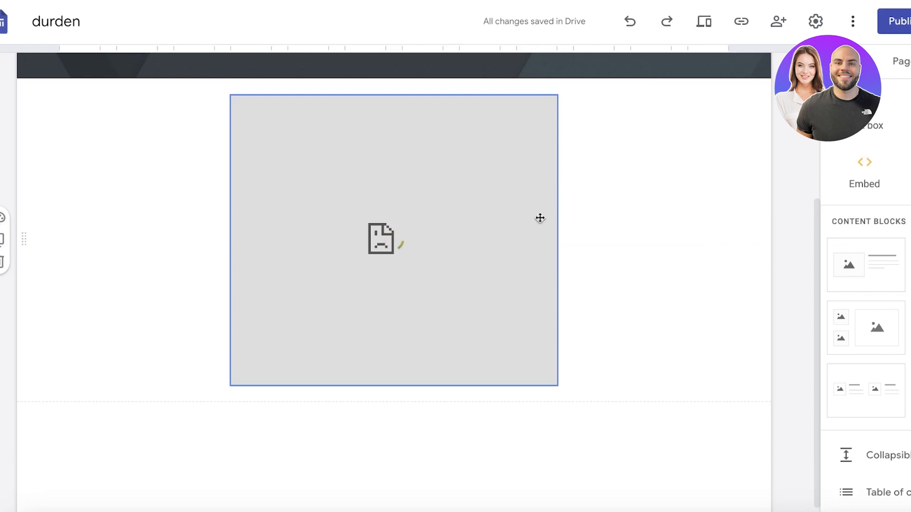
# - In Google Sites, review and publish the site changes that add the Exclusive Drop page
pyautogui.click(429, 230)
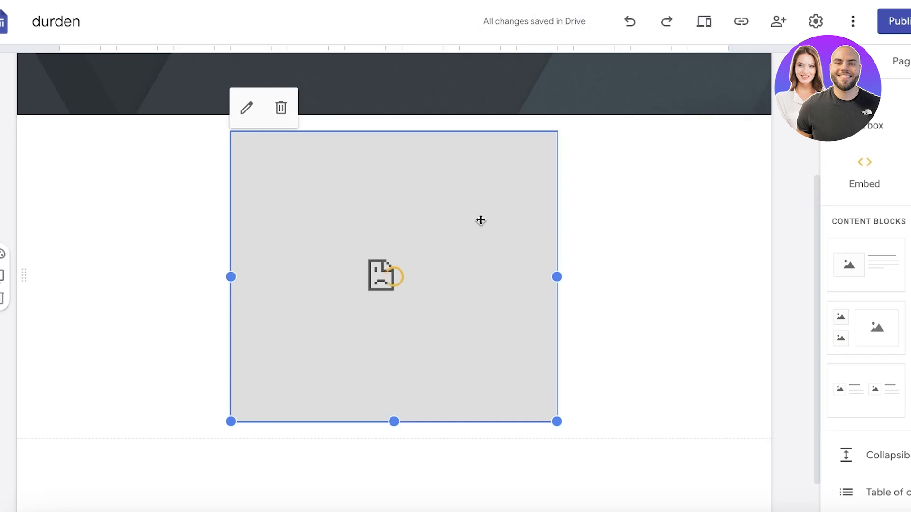
pyautogui.click(899, 21)
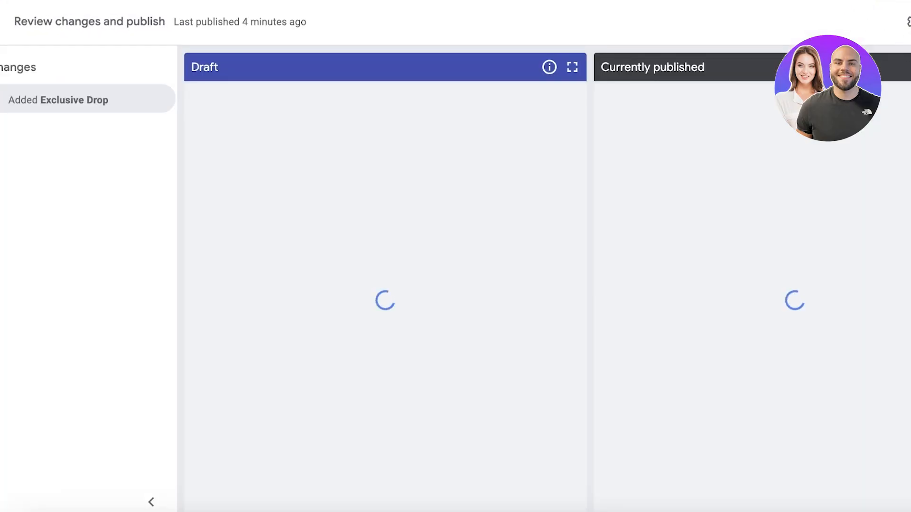
pyautogui.click(897, 21)
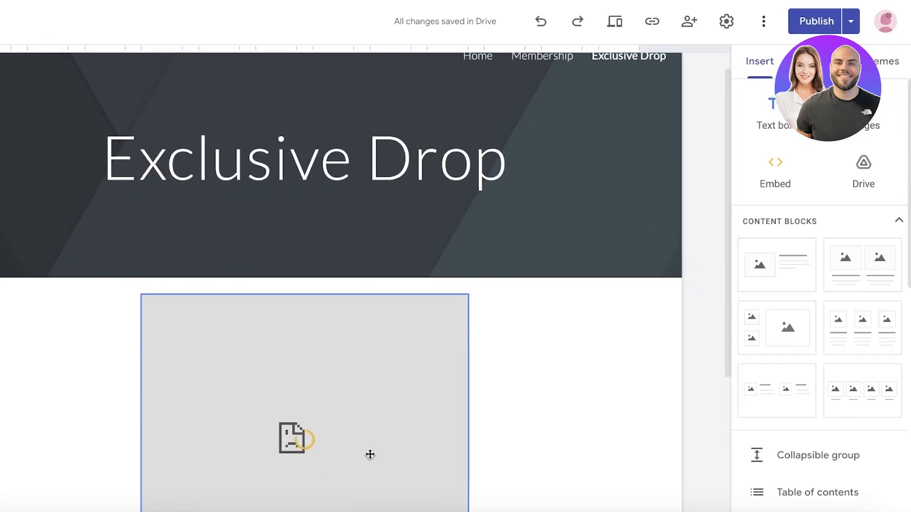
# - Open the published version of the site from the publishing options
pyautogui.click(851, 21)
pyautogui.click(712, 119)
pyautogui.click(517, 306)
pyautogui.click(851, 22)
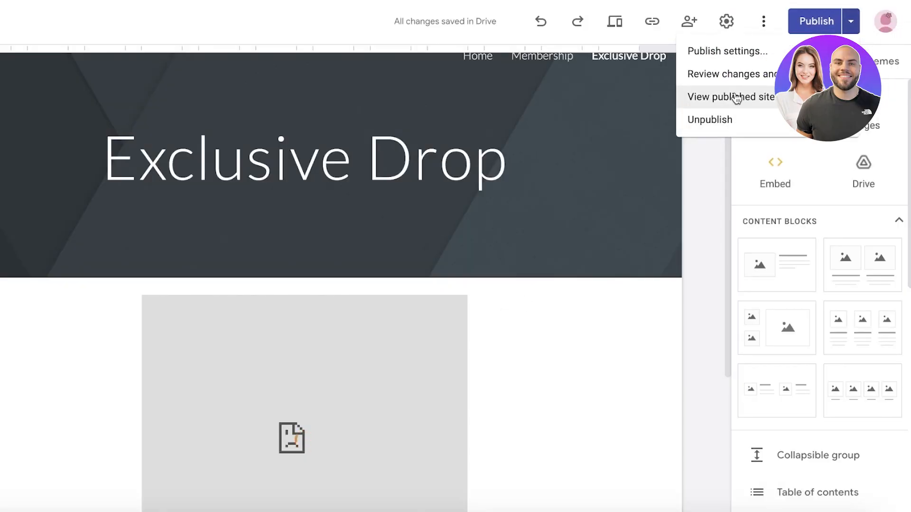
pyautogui.click(707, 93)
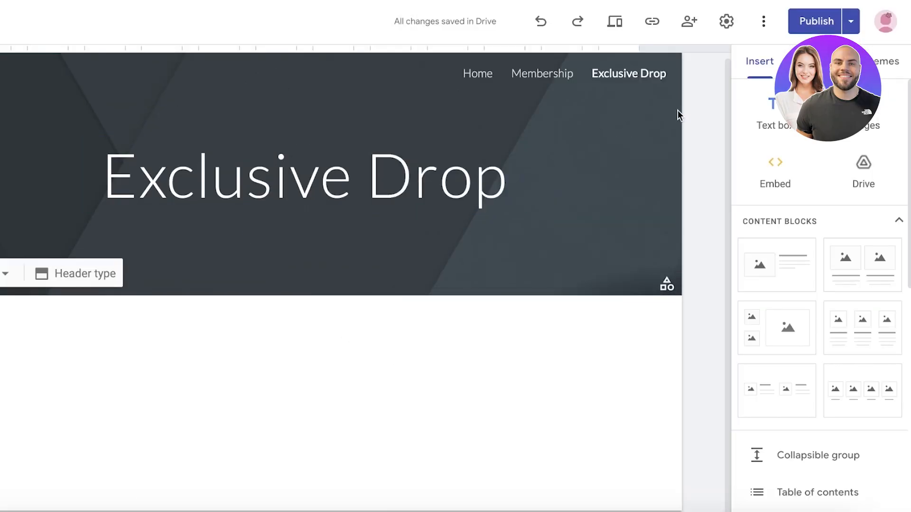
# - Insert the copied AuthPro script again as an HTML code embed below the Exclusive Drop header and reposition the block
pyautogui.click(793, 158)
pyautogui.click(304, 223)
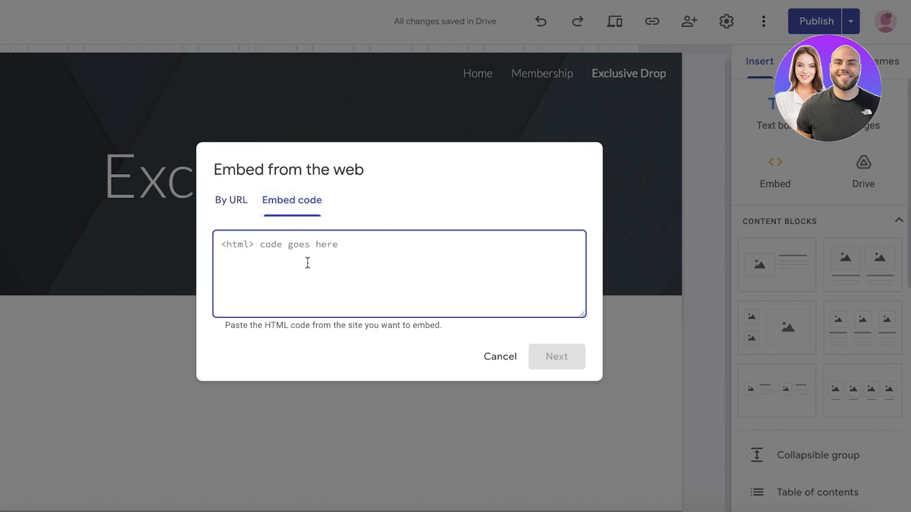
pyautogui.rightClick(451, 269)
pyautogui.click(473, 375)
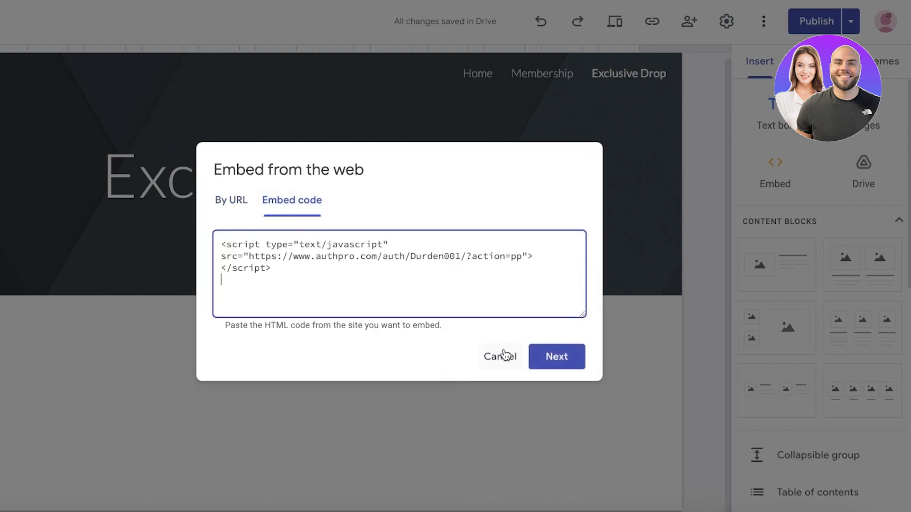
pyautogui.click(546, 362)
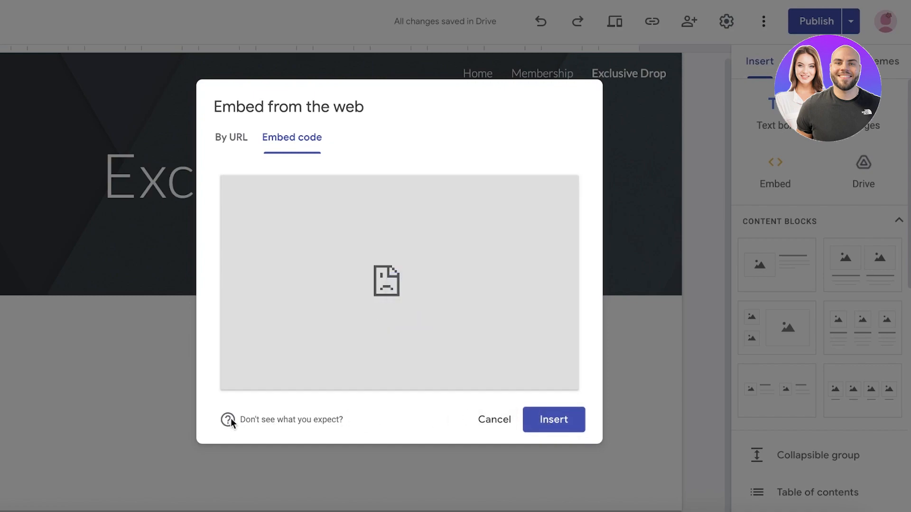
pyautogui.click(406, 290)
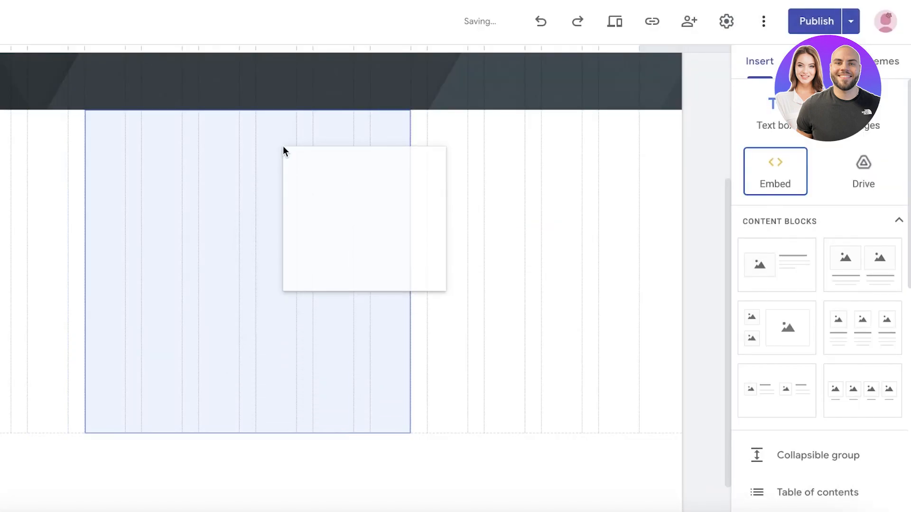
pyautogui.moveTo(283, 149); pyautogui.dragTo(309, 127)
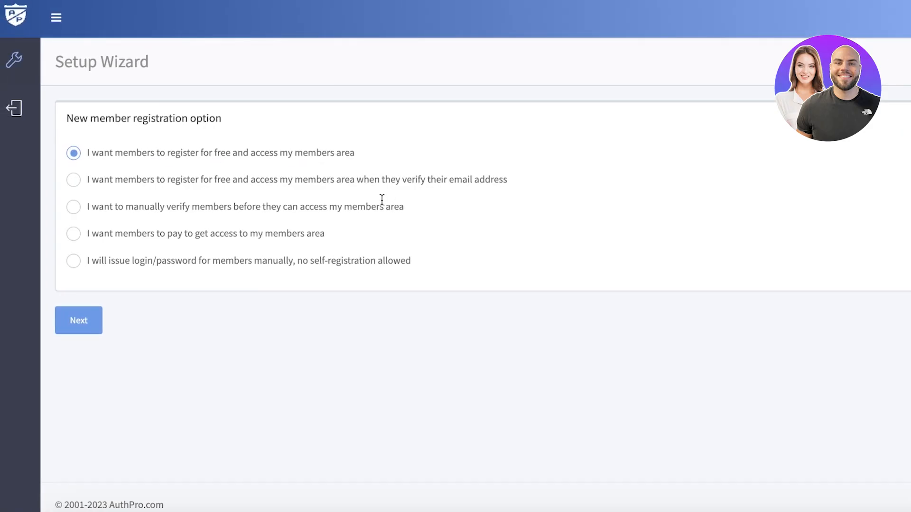
# - In AuthPro's setup wizard, keep the default registration and edit profile fields without adding a new one and continue to the URL configuration
pyautogui.click(25, 22)
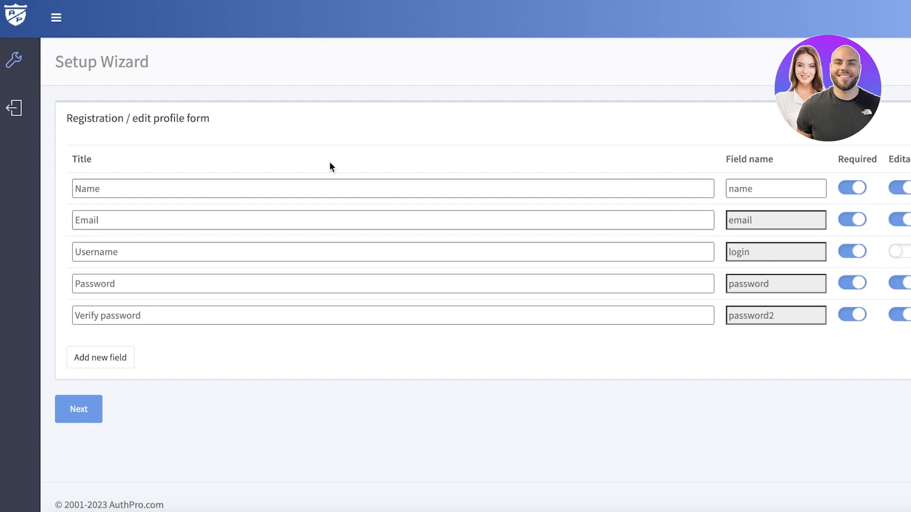
pyautogui.click(93, 363)
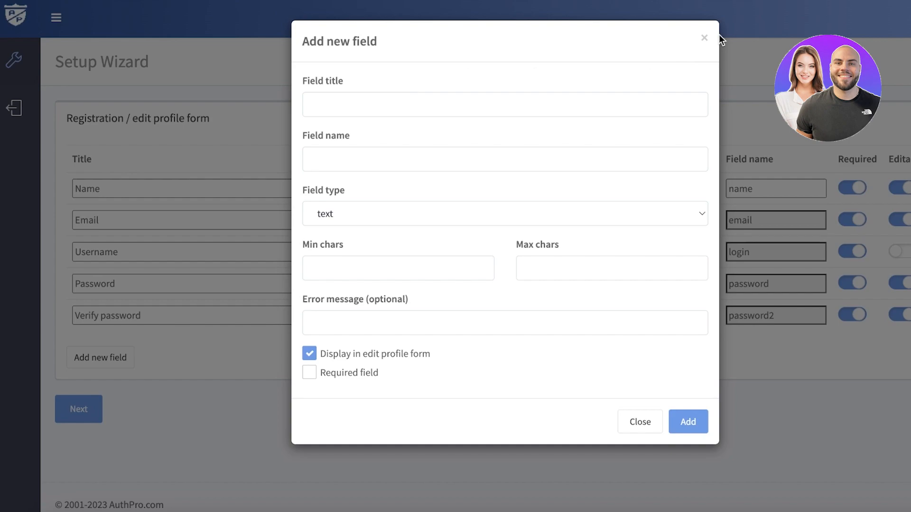
pyautogui.click(705, 38)
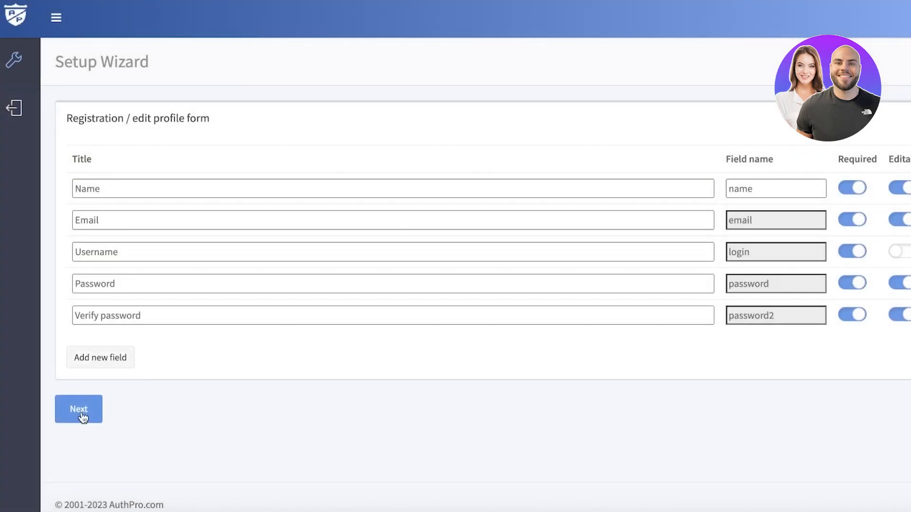
pyautogui.click(79, 410)
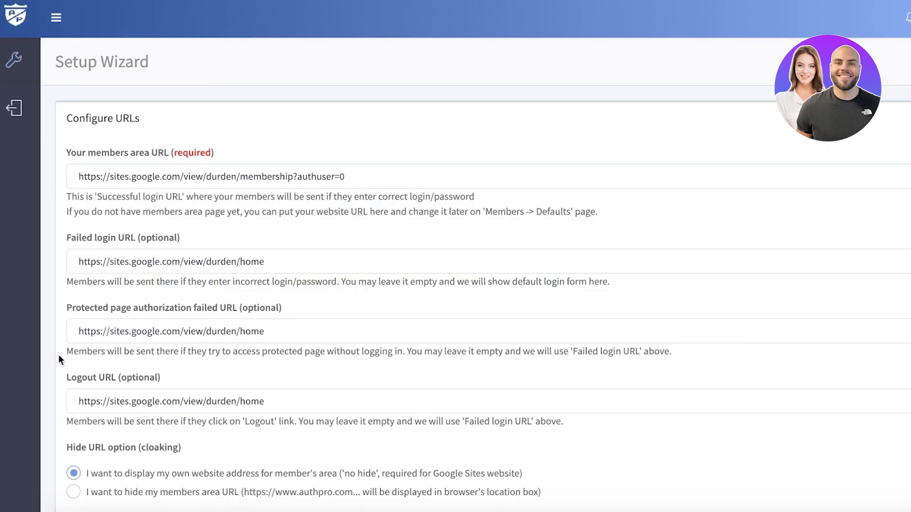
# - Review the members area, failed login, authorization failed and logout URLs in the wizard's URL configuration
pyautogui.click(86, 174)
pyautogui.scroll(-3, 87, 172)
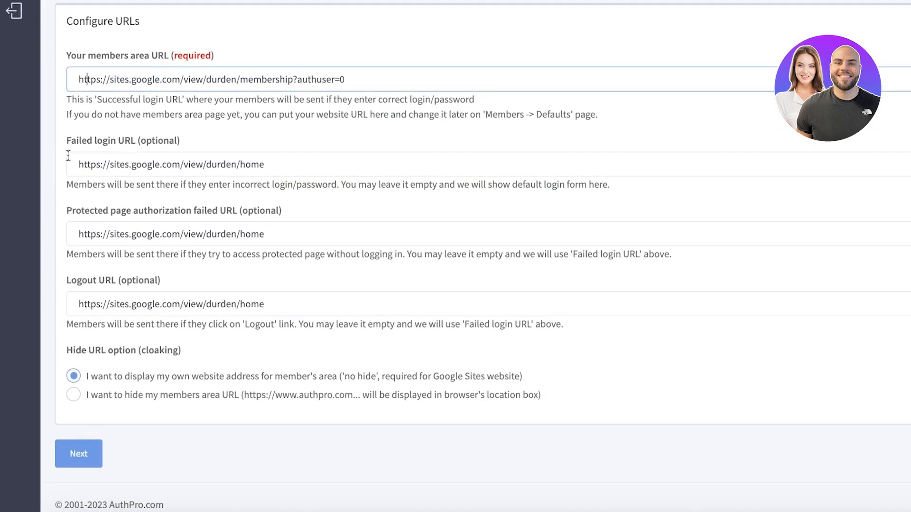
pyautogui.scroll(3, 68, 156)
pyautogui.click(458, 178)
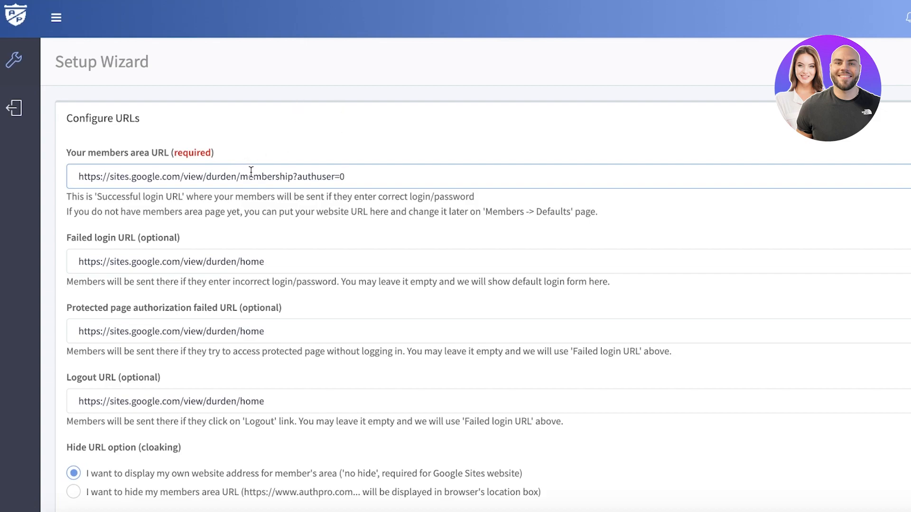
pyautogui.moveTo(240, 176); pyautogui.dragTo(314, 174)
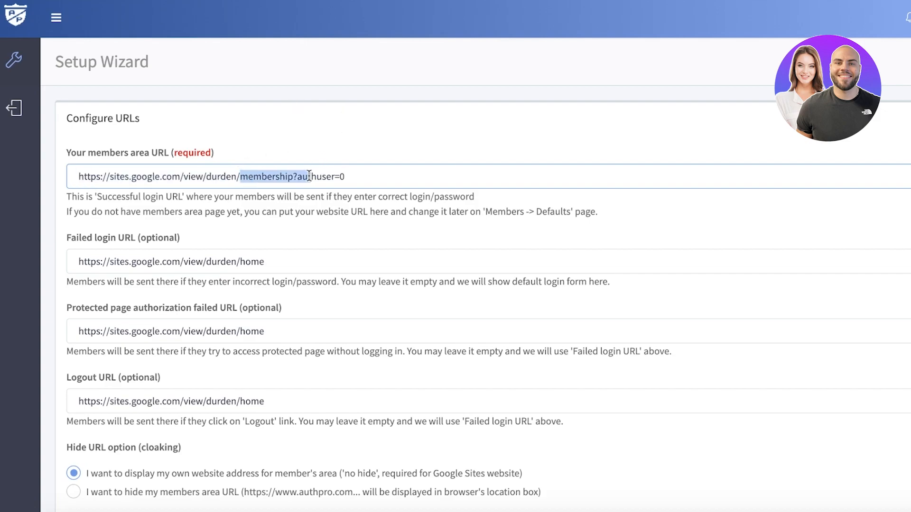
pyautogui.click(307, 177)
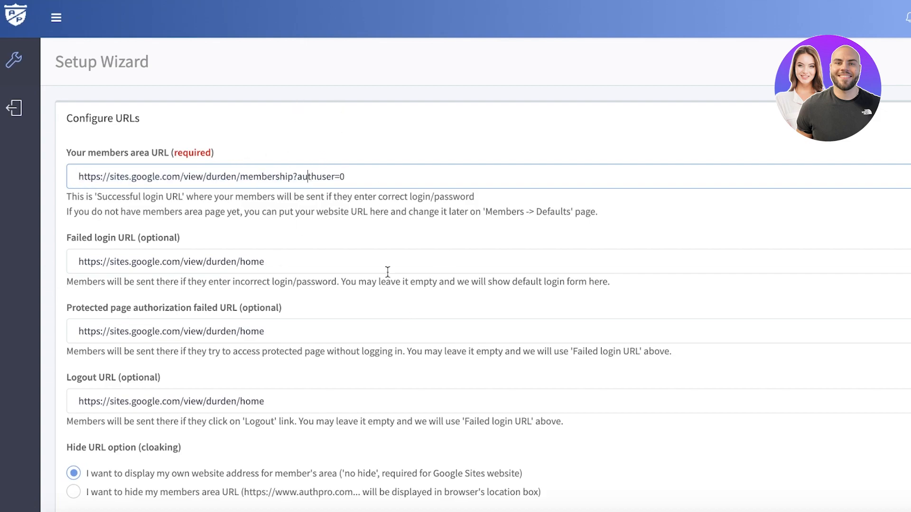
pyautogui.scroll(-2, 245, 284)
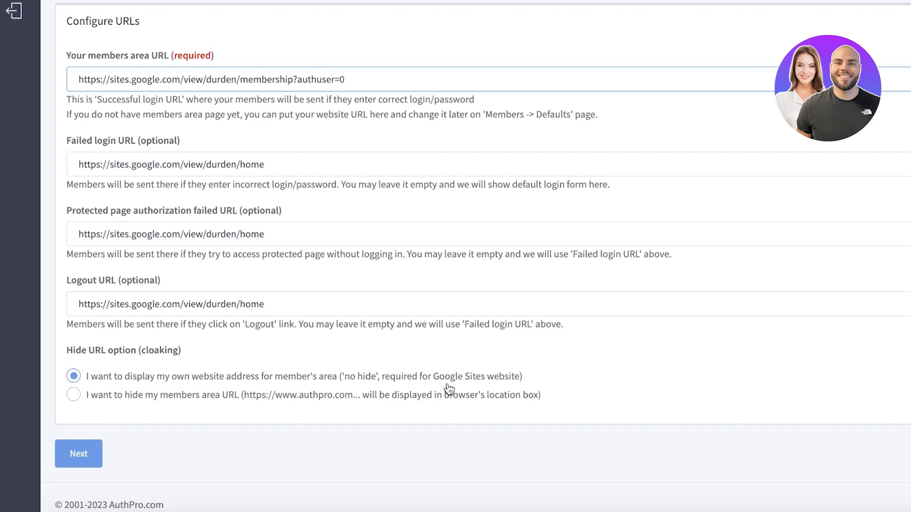
# - Choose to display the website's own address for the members area (no hide) and continue to adding members
pyautogui.click(199, 406)
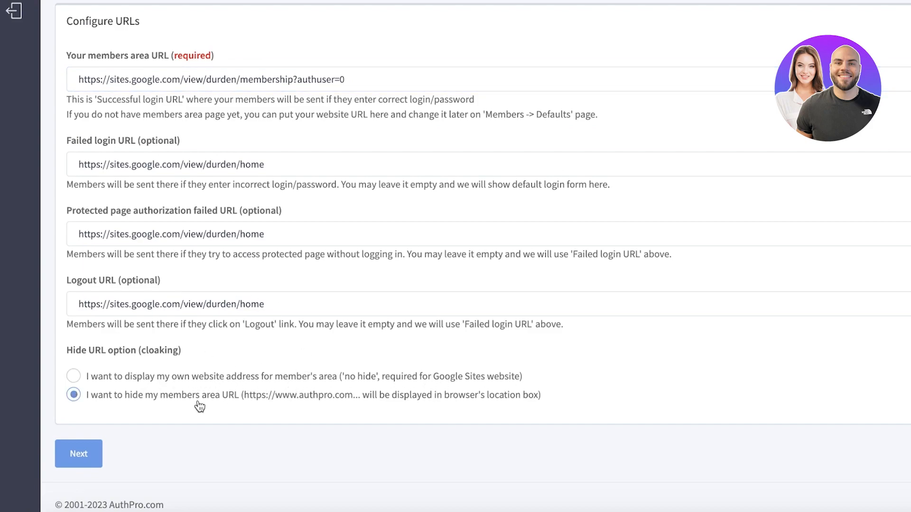
pyautogui.click(73, 376)
pyautogui.click(80, 457)
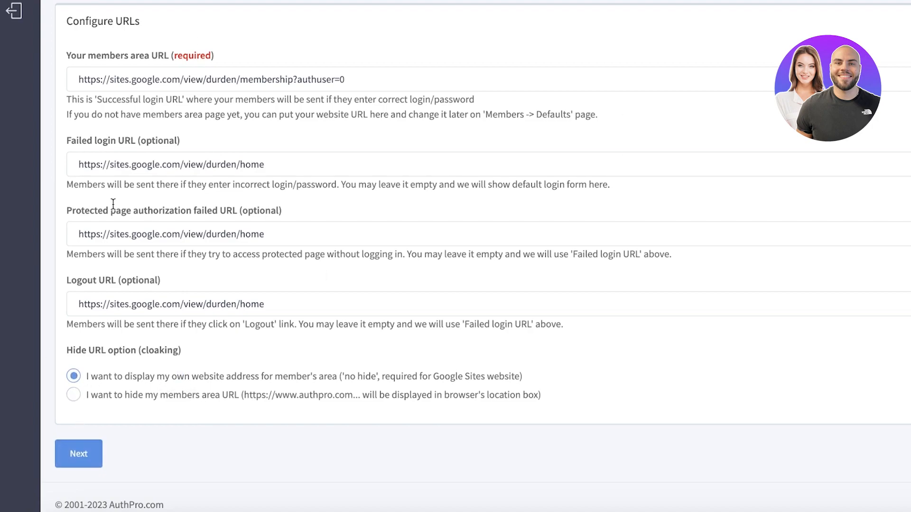
pyautogui.click(106, 227)
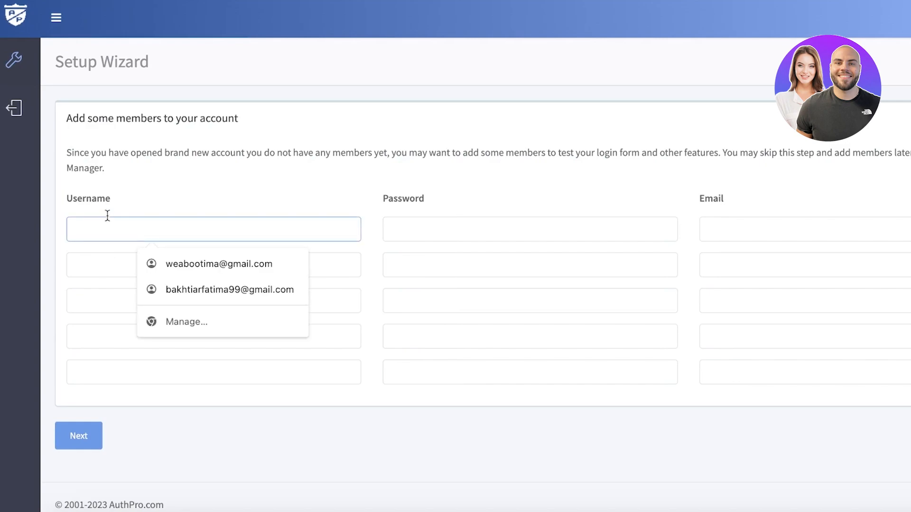
pyautogui.click(139, 176)
pyautogui.click(143, 229)
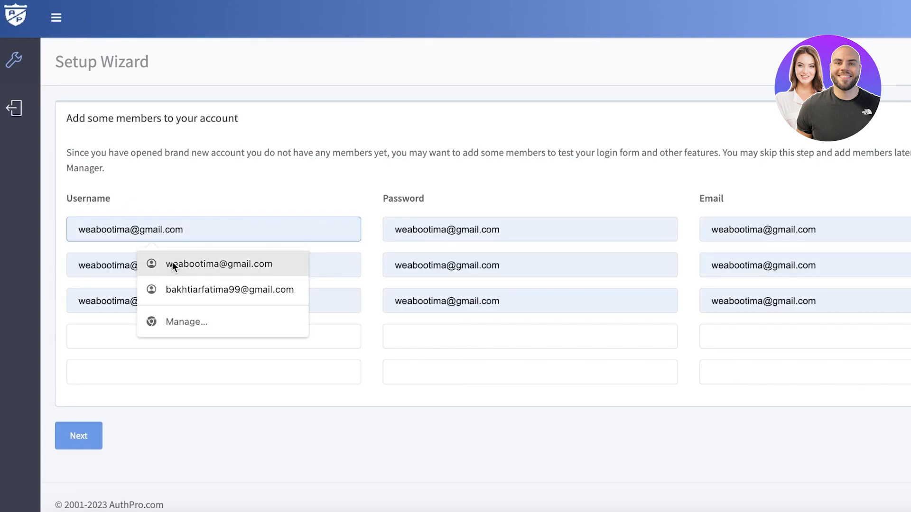
pyautogui.click(175, 264)
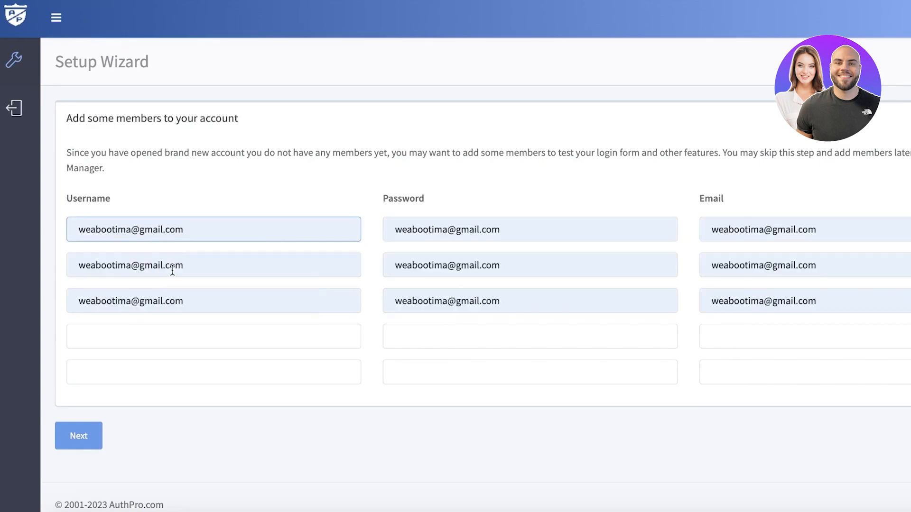
pyautogui.click(173, 266)
pyautogui.press('BackSpace')
pyautogui.click(448, 265)
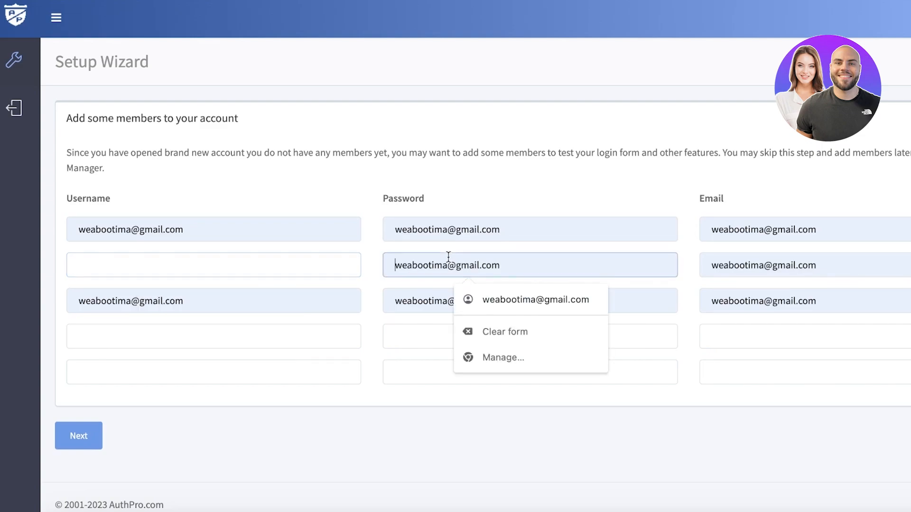
pyautogui.press('BackSpace')
pyautogui.click(469, 229)
pyautogui.click(504, 296)
# - Fill in the first test member's username, password and email, and clear the extra member rows
pyautogui.click(153, 229)
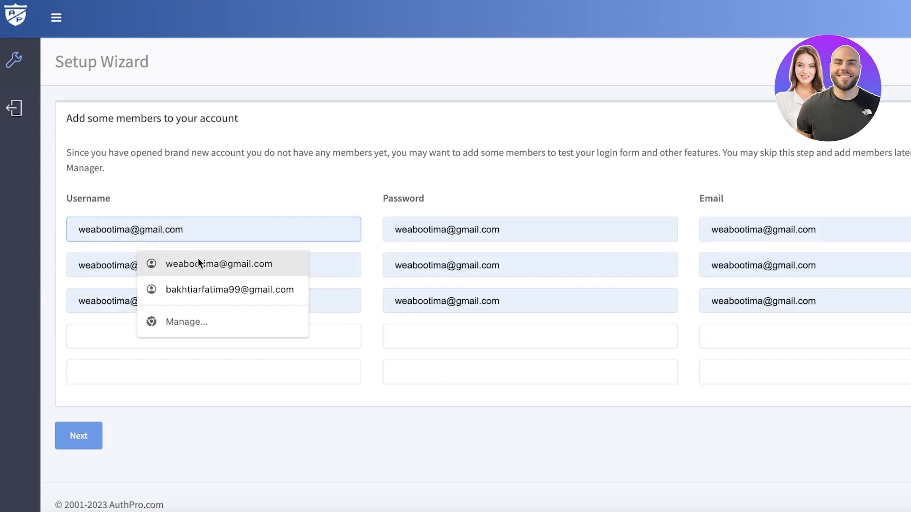
pyautogui.click(198, 260)
pyautogui.moveTo(80, 265); pyautogui.dragTo(854, 324)
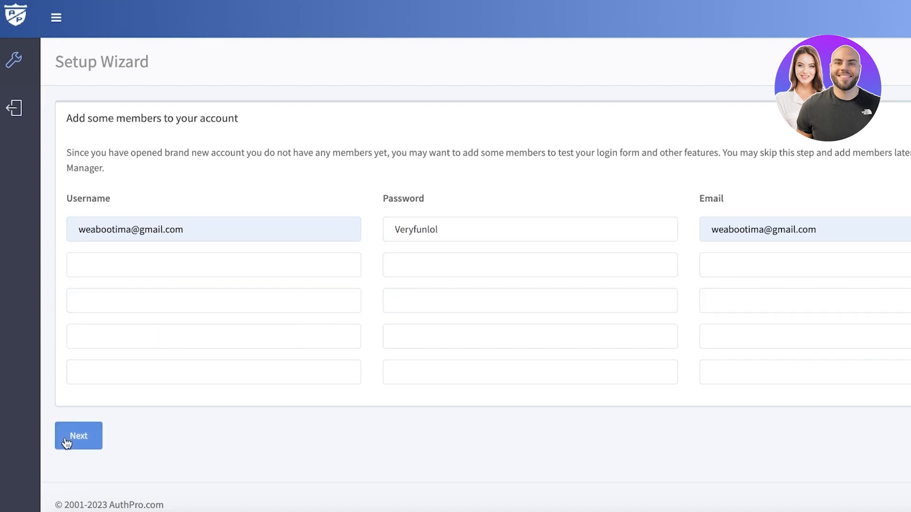
# - Submit the test member and review the wizard's final integration instructions, from the login form link to the page protection code
pyautogui.click(67, 443)
pyautogui.scroll(-5, 144, 240)
pyautogui.scroll(5, 146, 236)
pyautogui.scroll(-5, 146, 236)
pyautogui.scroll(5, 213, 233)
pyautogui.scroll(-5, 264, 232)
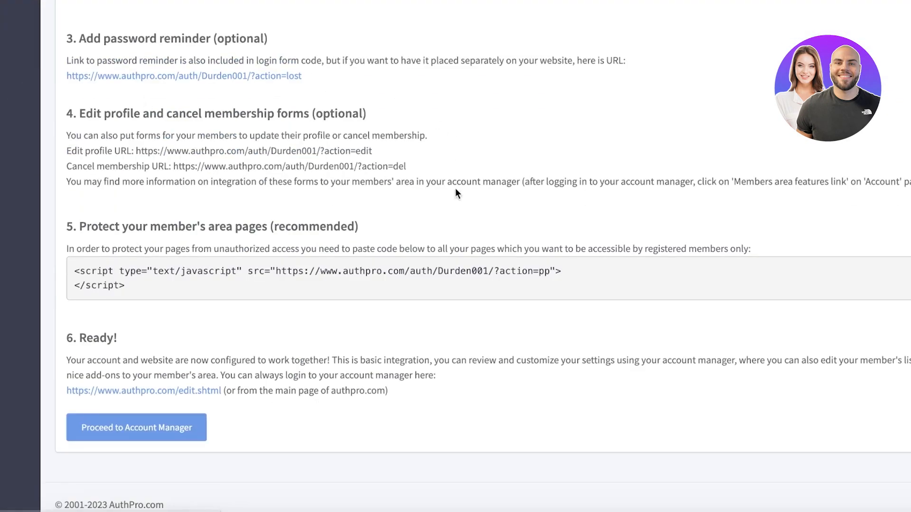
pyautogui.scroll(6, 417, 250)
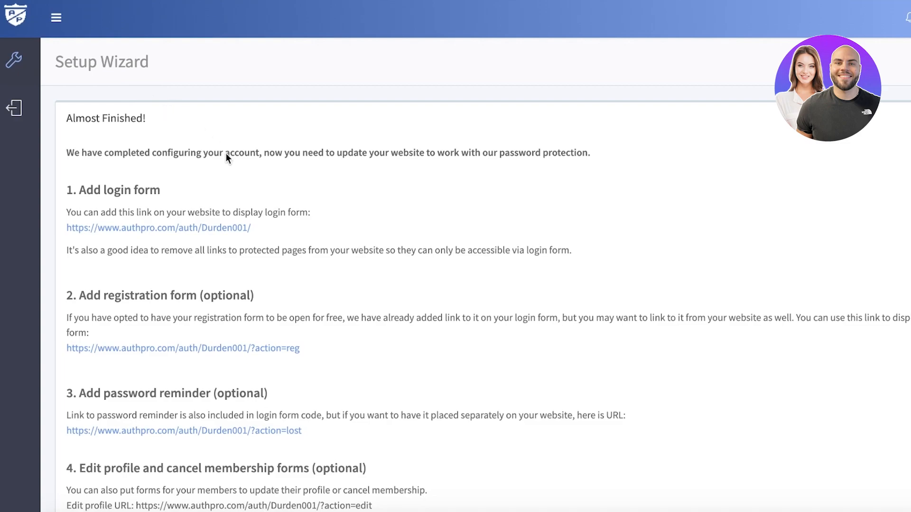
pyautogui.scroll(-6, 214, 232)
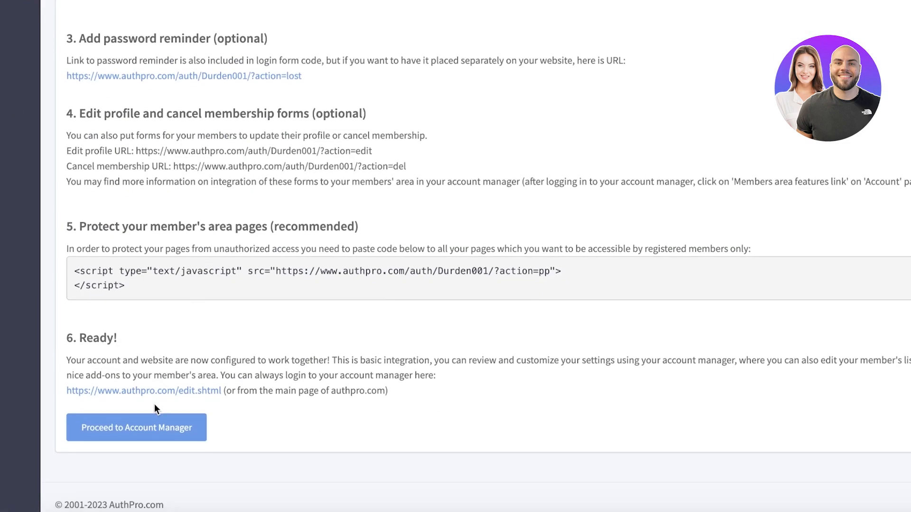
# - Proceed to the account manager and examine the dashboard's links for the login, registration, profile, password reminder and cancellation forms
pyautogui.click(182, 428)
pyautogui.scroll(-12, 97, 133)
pyautogui.scroll(12, 169, 142)
pyautogui.scroll(-4, 117, 180)
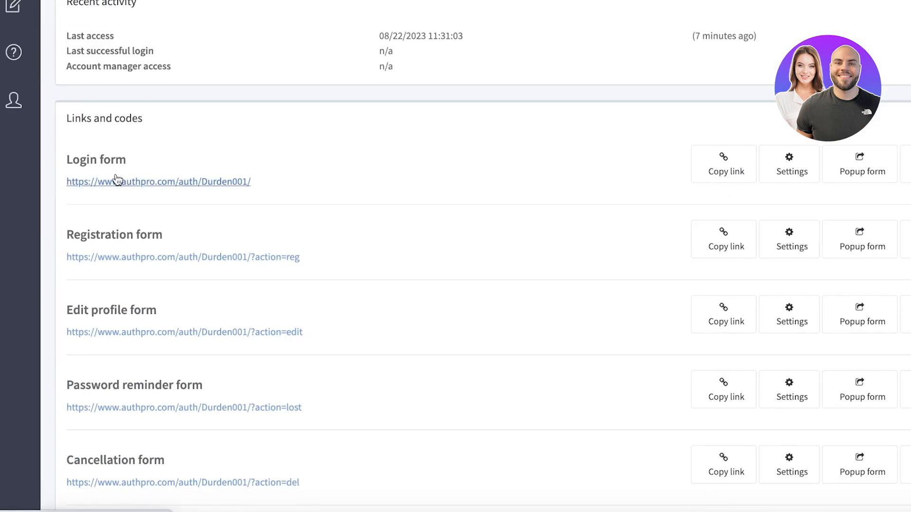
pyautogui.scroll(1, 113, 157)
pyautogui.scroll(-4, 172, 118)
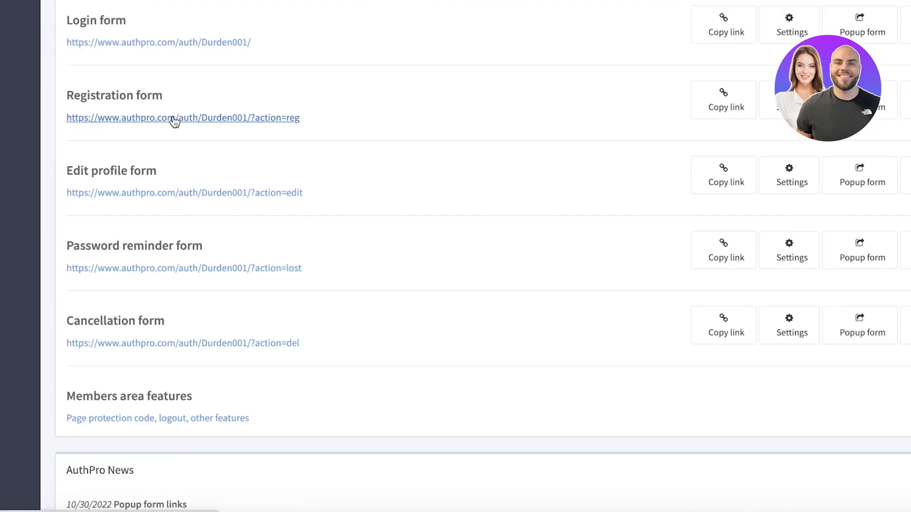
pyautogui.scroll(5, 176, 118)
pyautogui.scroll(-11, 704, 375)
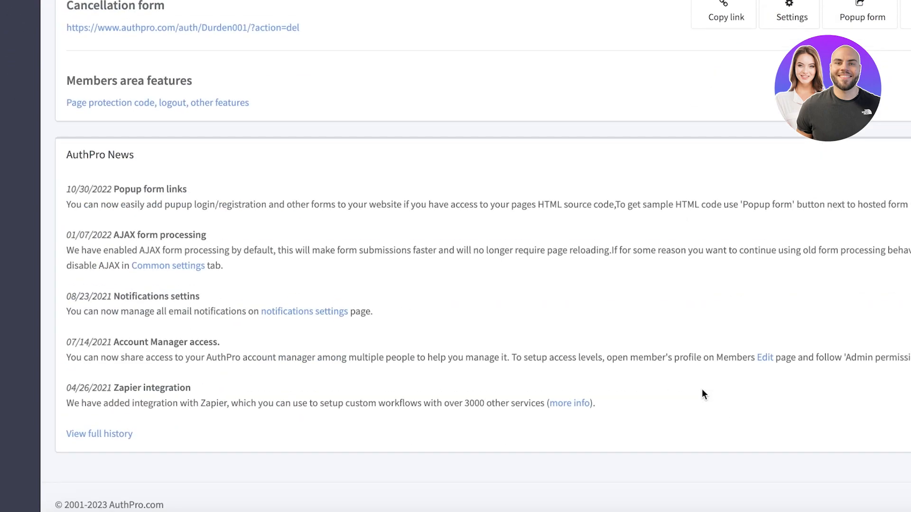
pyautogui.scroll(9, 701, 376)
pyautogui.scroll(-1, 699, 352)
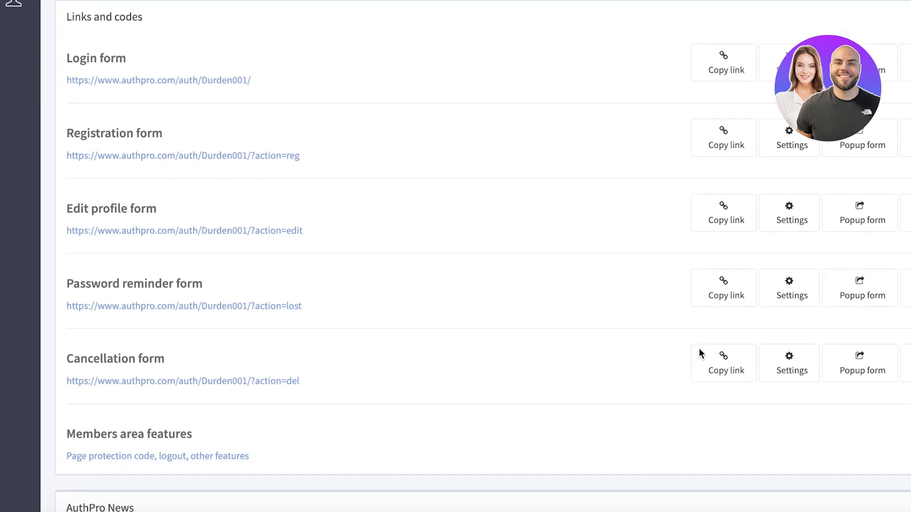
pyautogui.scroll(7, 68, 351)
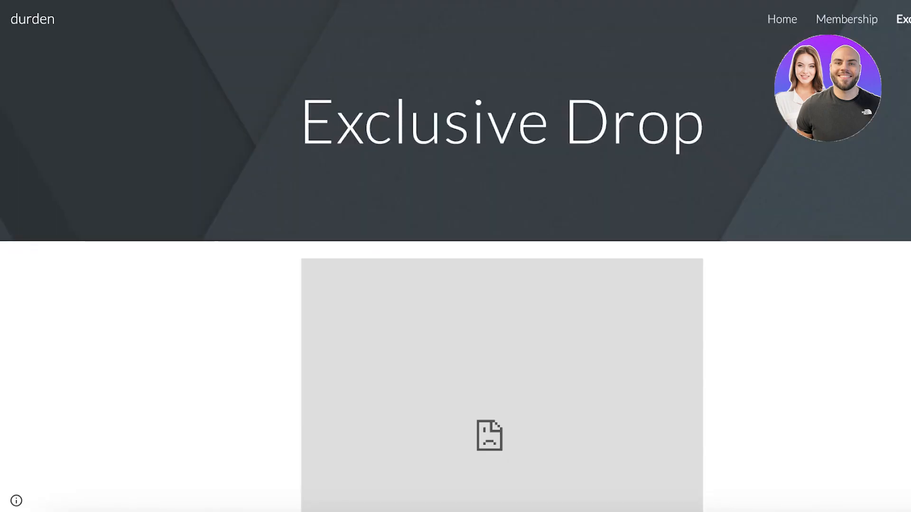
# - Look over the published site's Exclusive Drop page and return to the AuthPro dashboard
pyautogui.scroll(-3, 362, 266)
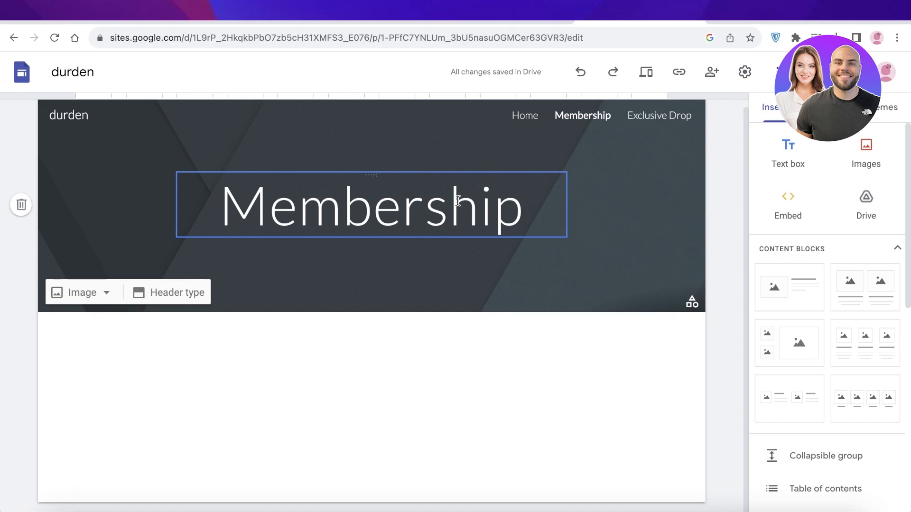
pyautogui.click(527, 21)
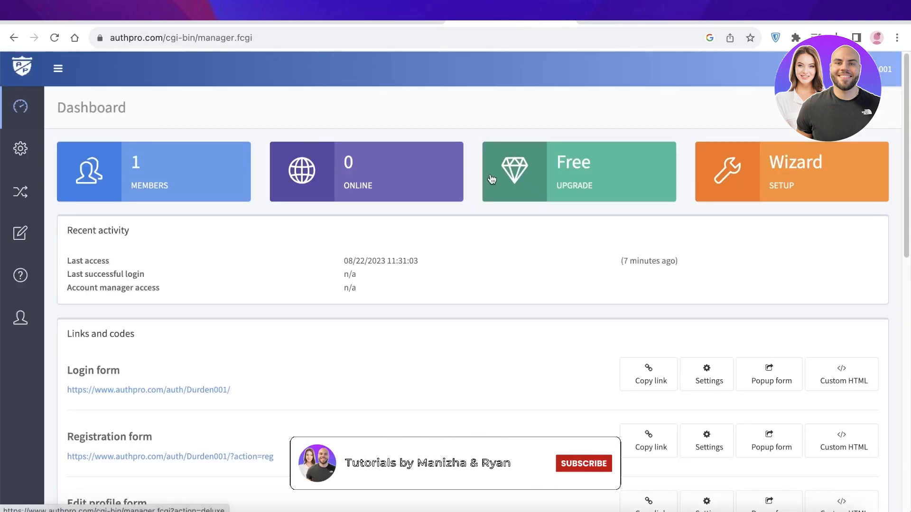